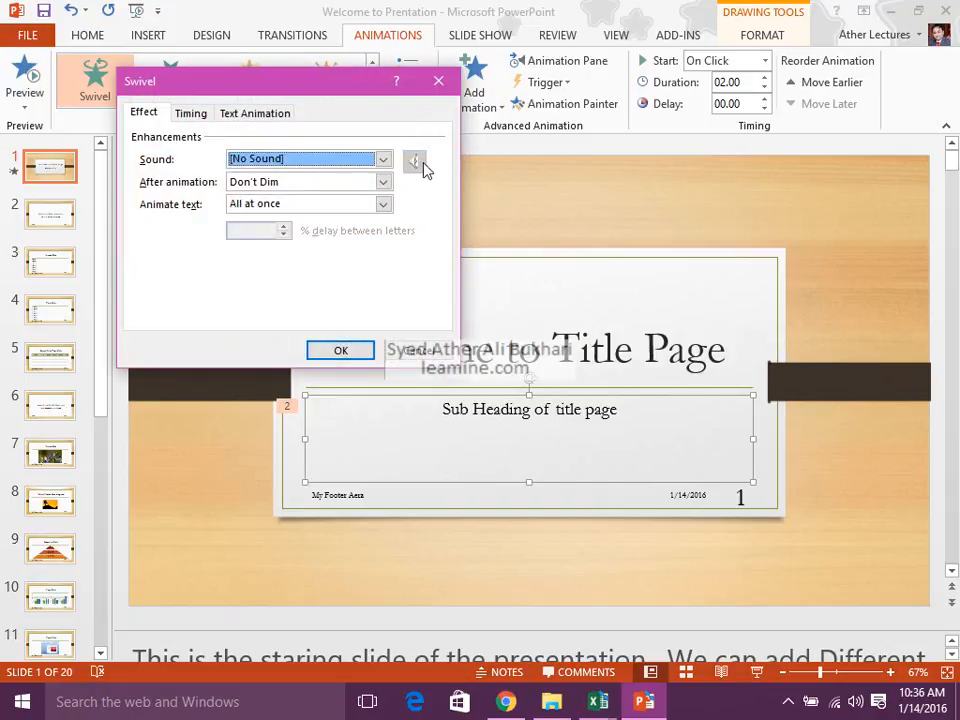
Set the subheading's Swivel animation to animate its text by letter.
left_click(322, 205)
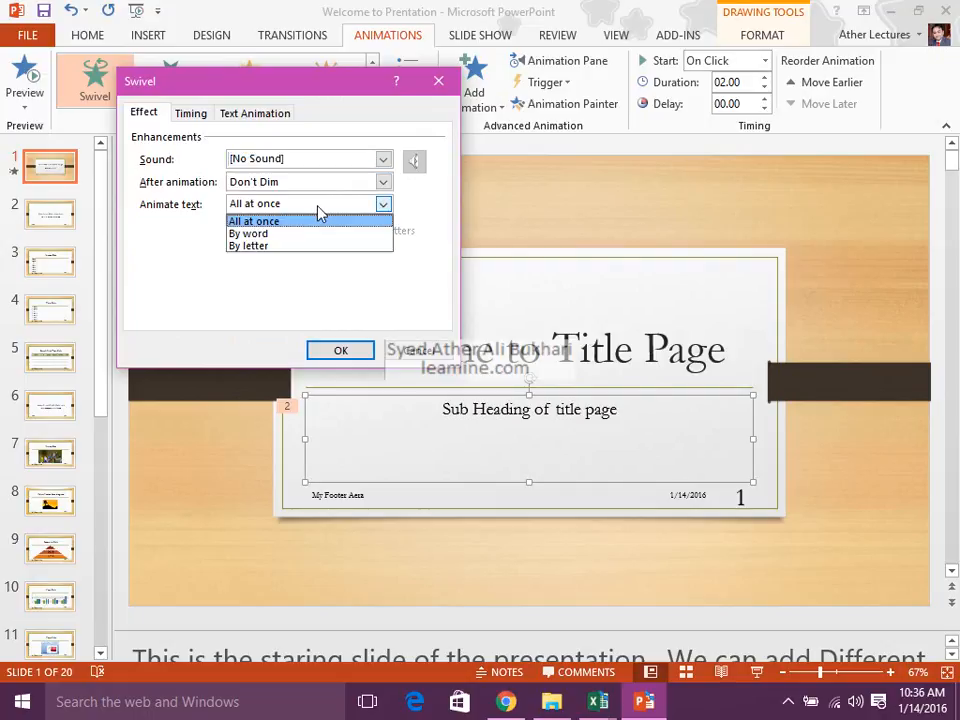
left_click(321, 246)
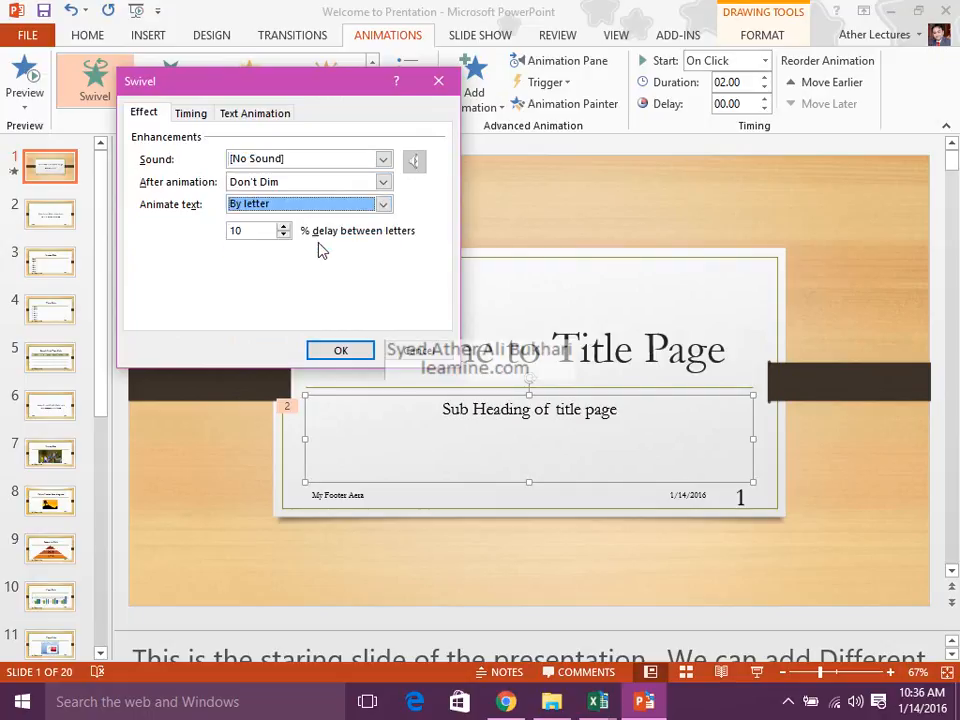
left_click(331, 356)
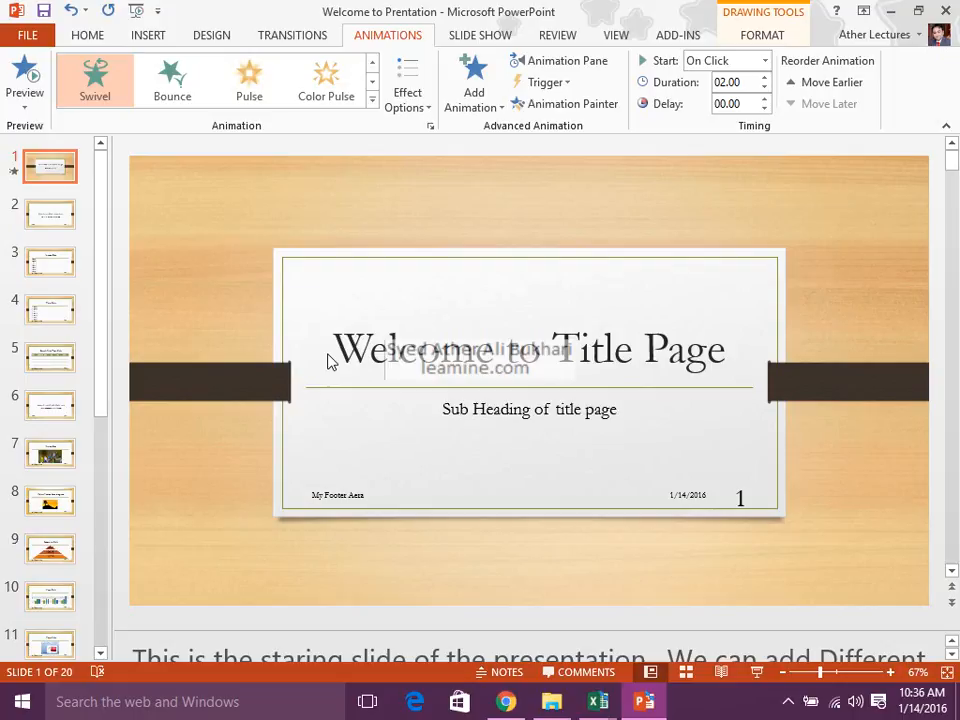
Remove the sound from the Bounce animation on the slide 1 title by choosing [No Sound].
left_click(398, 345)
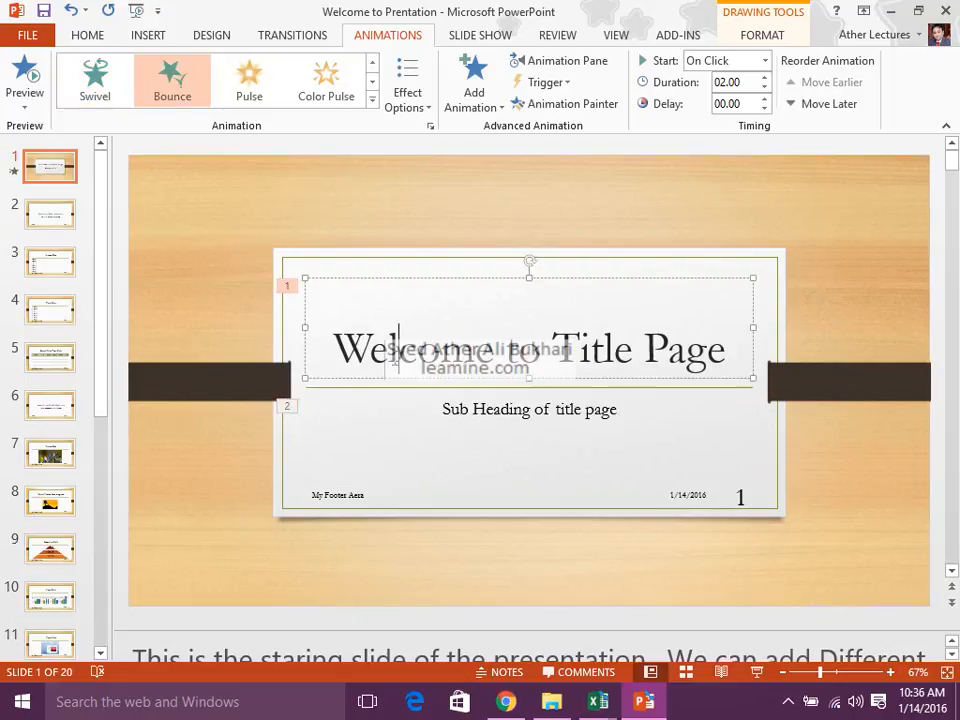
left_click(430, 127)
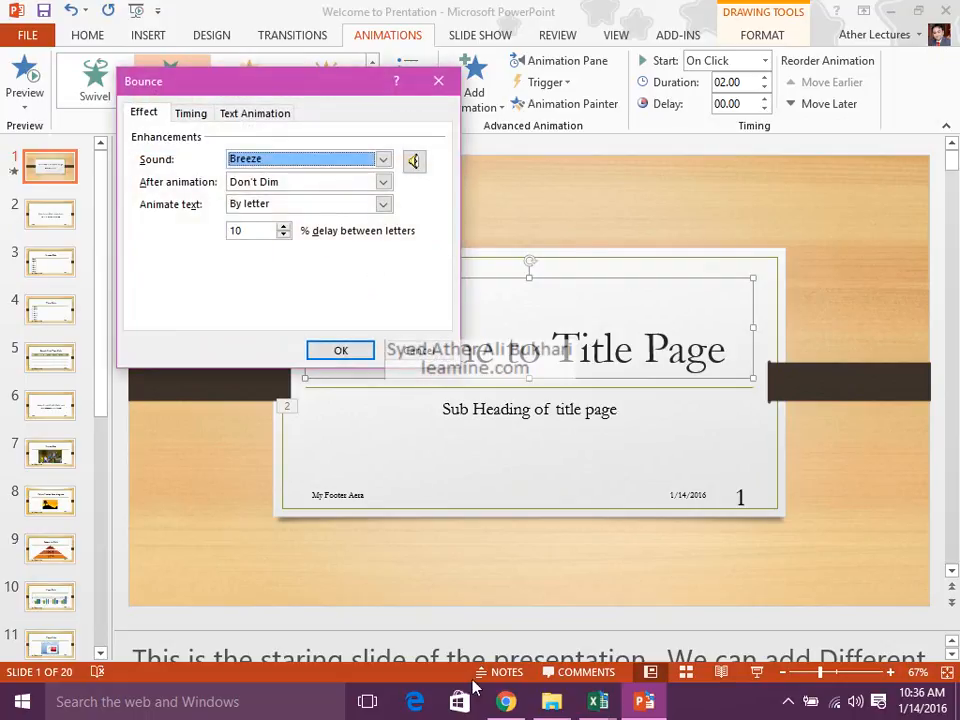
left_click(384, 160)
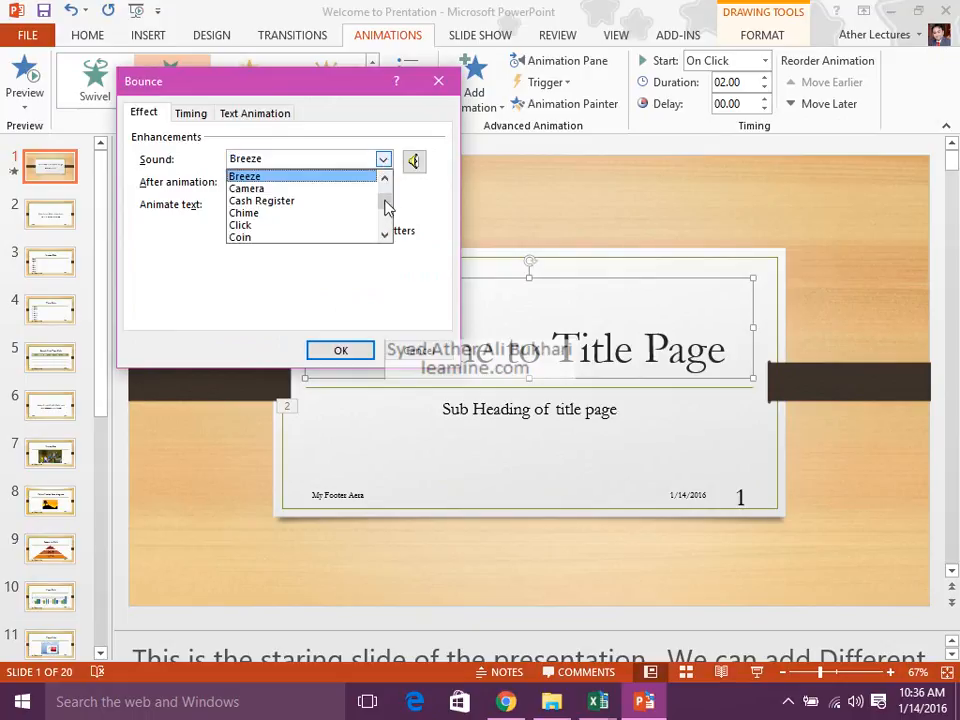
left_click_drag(386, 206, 386, 193)
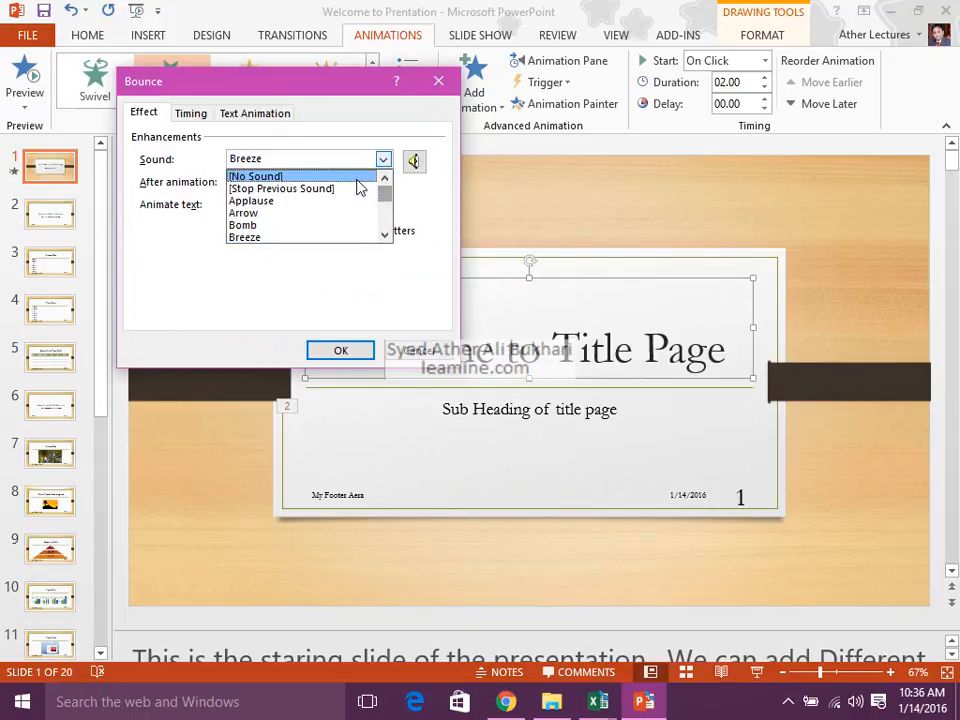
left_click_drag(386, 195, 386, 228)
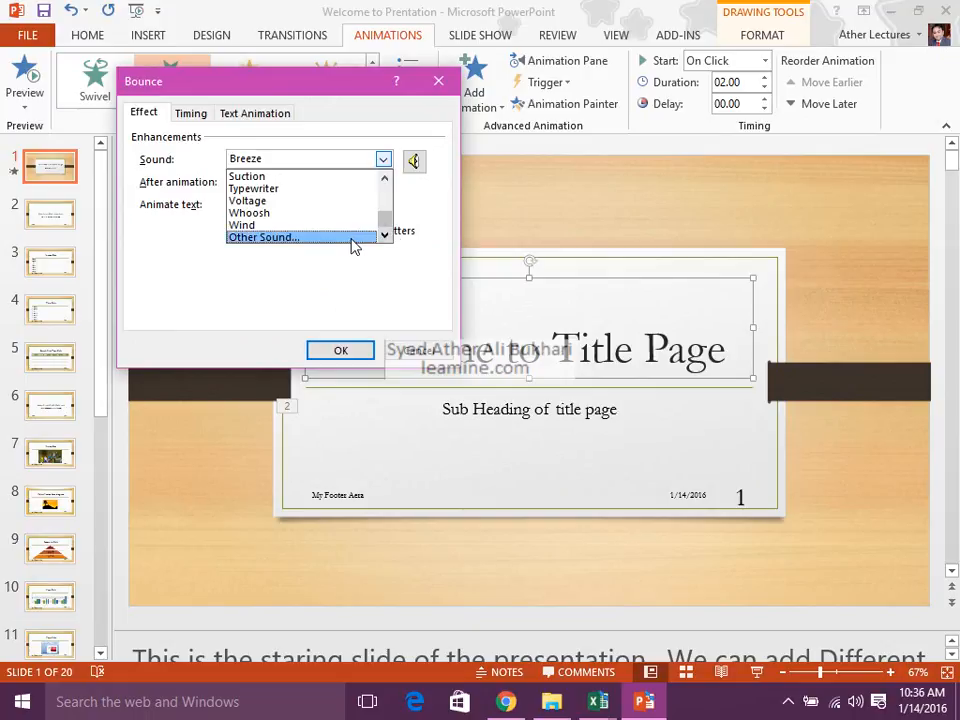
left_click_drag(388, 224, 388, 189)
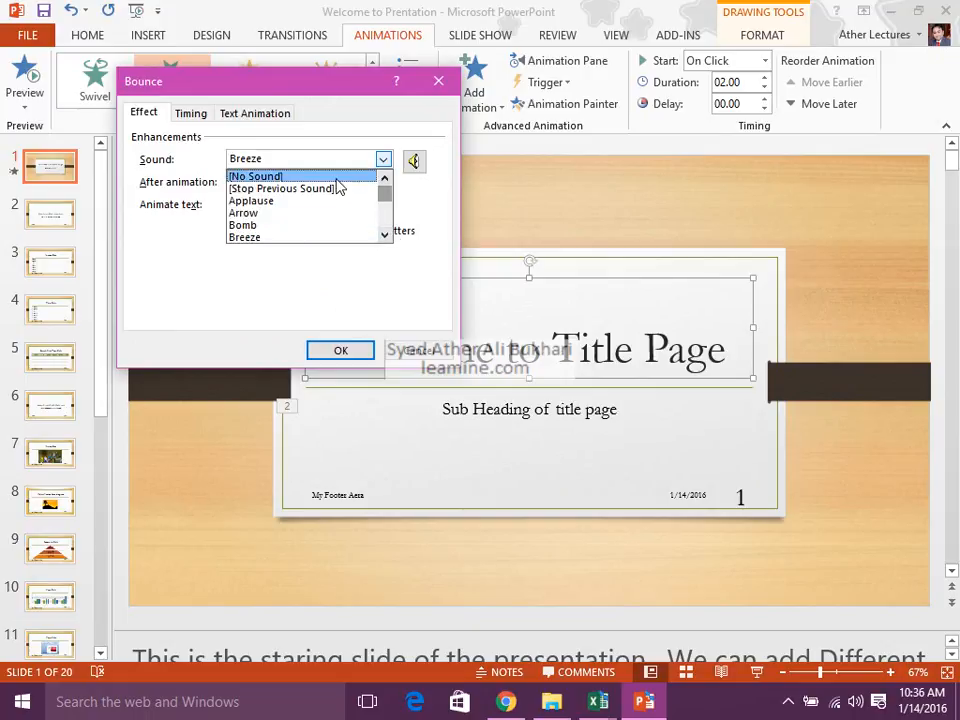
left_click(336, 177)
left_click(340, 350)
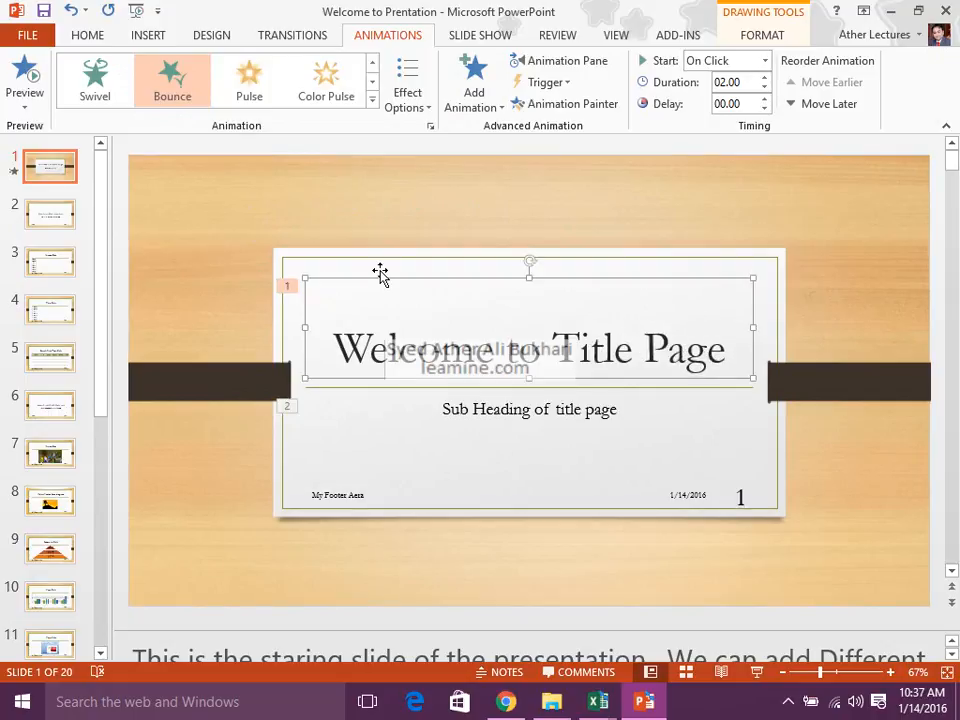
Examine the timing settings and start options of the title's Bounce animation, and the gallery of additional animations, without changing anything.
left_click(429, 126)
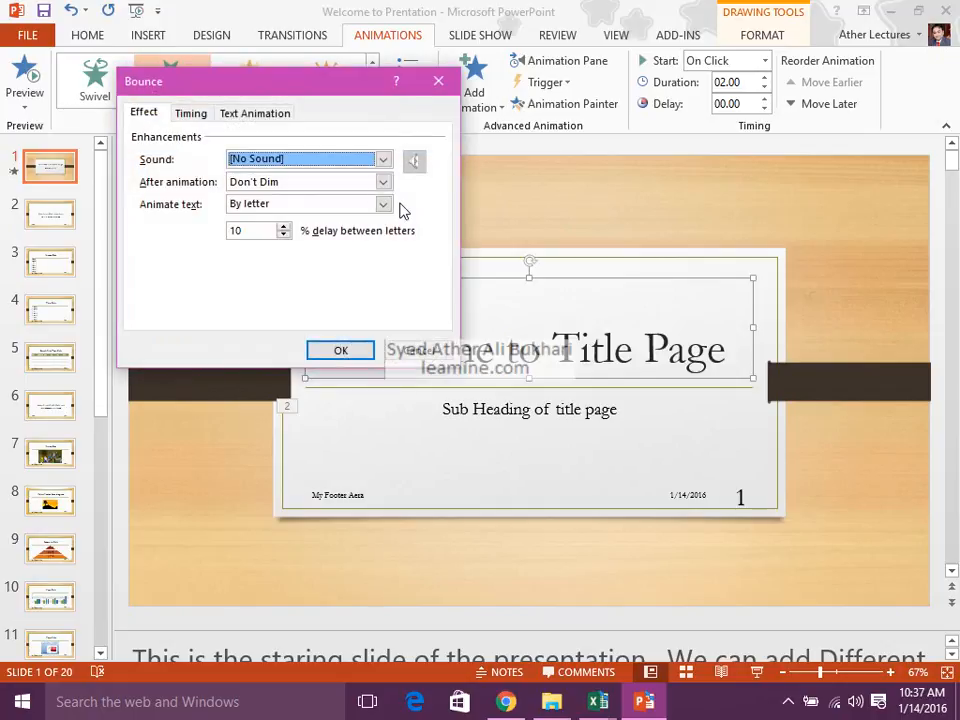
left_click(198, 115)
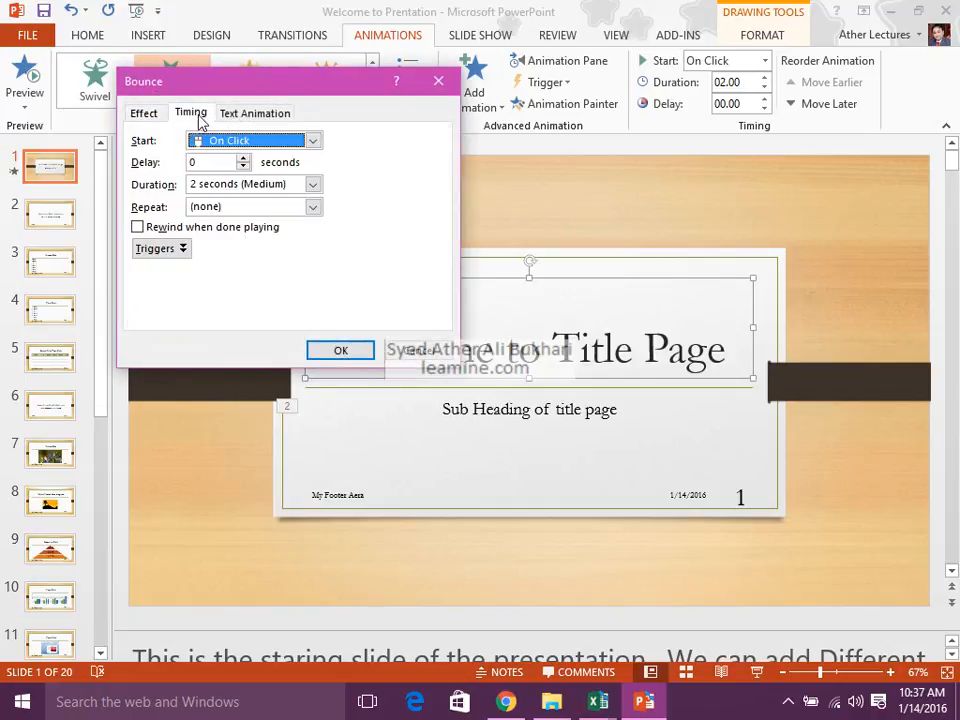
left_click(438, 82)
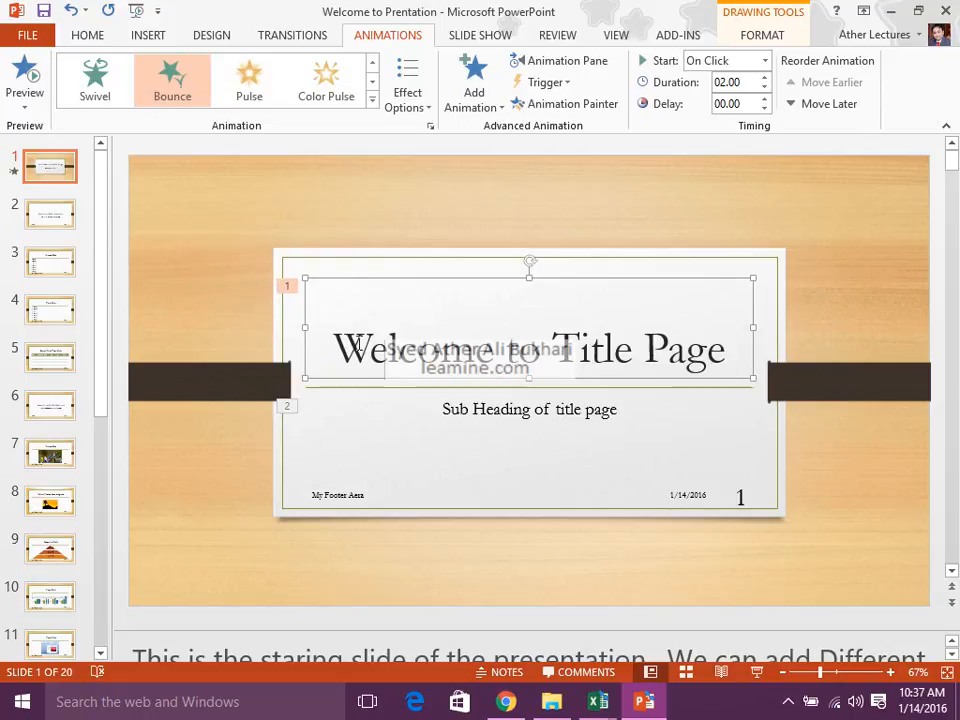
left_click(502, 115)
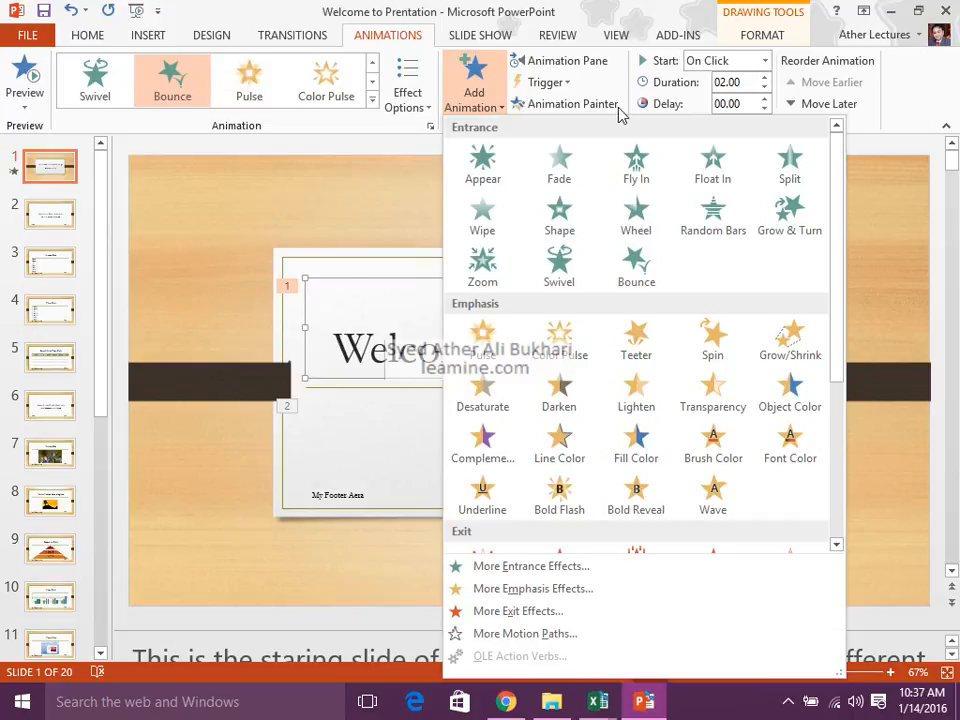
left_click(752, 80)
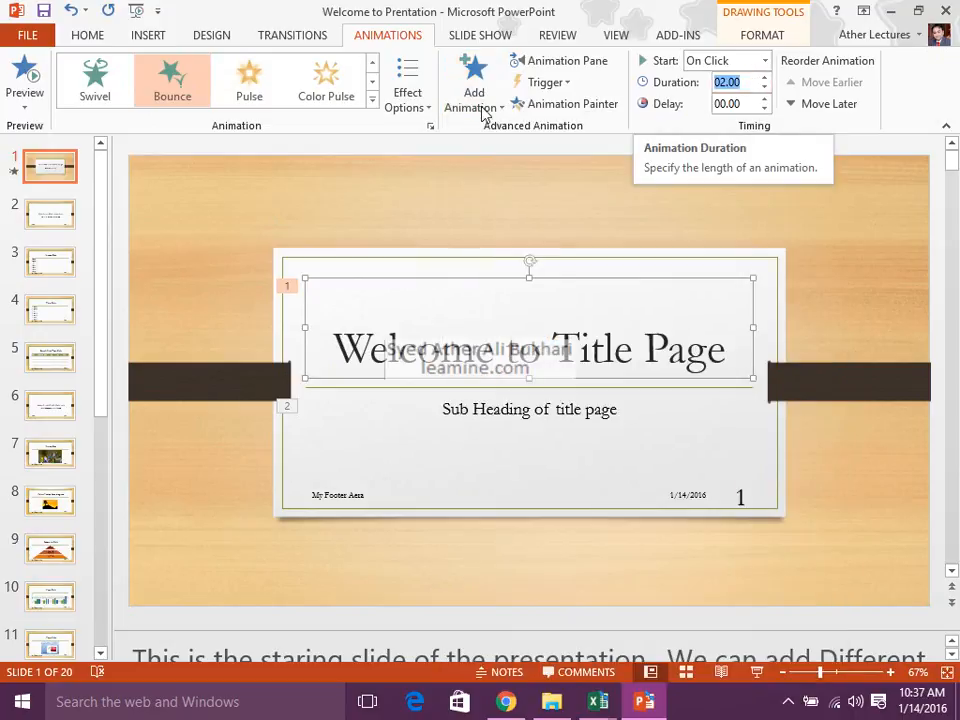
left_click(430, 126)
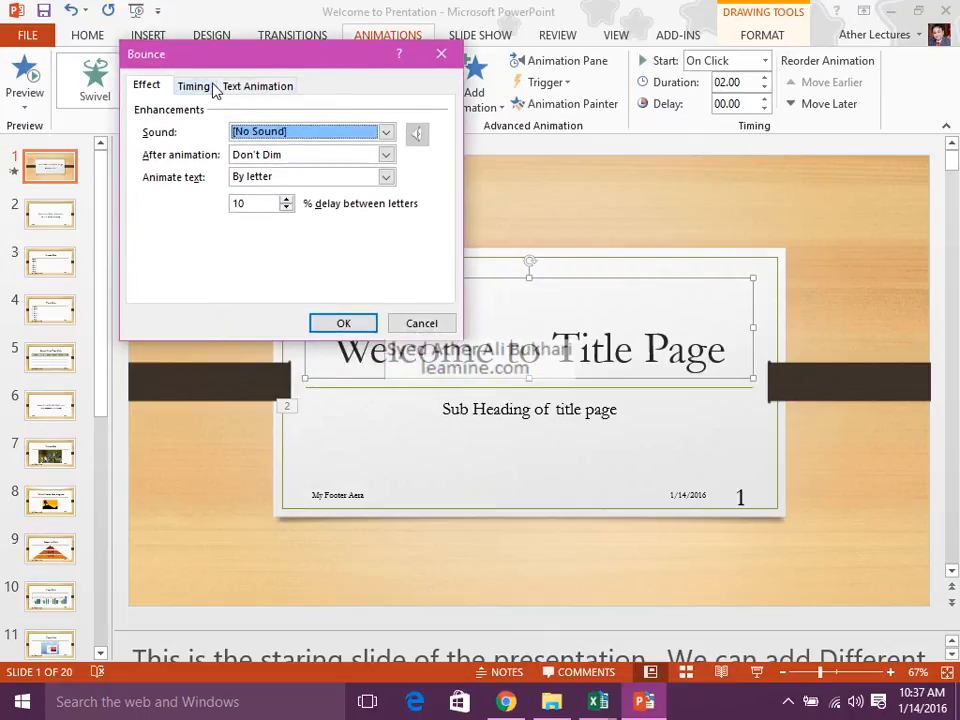
left_click(194, 86)
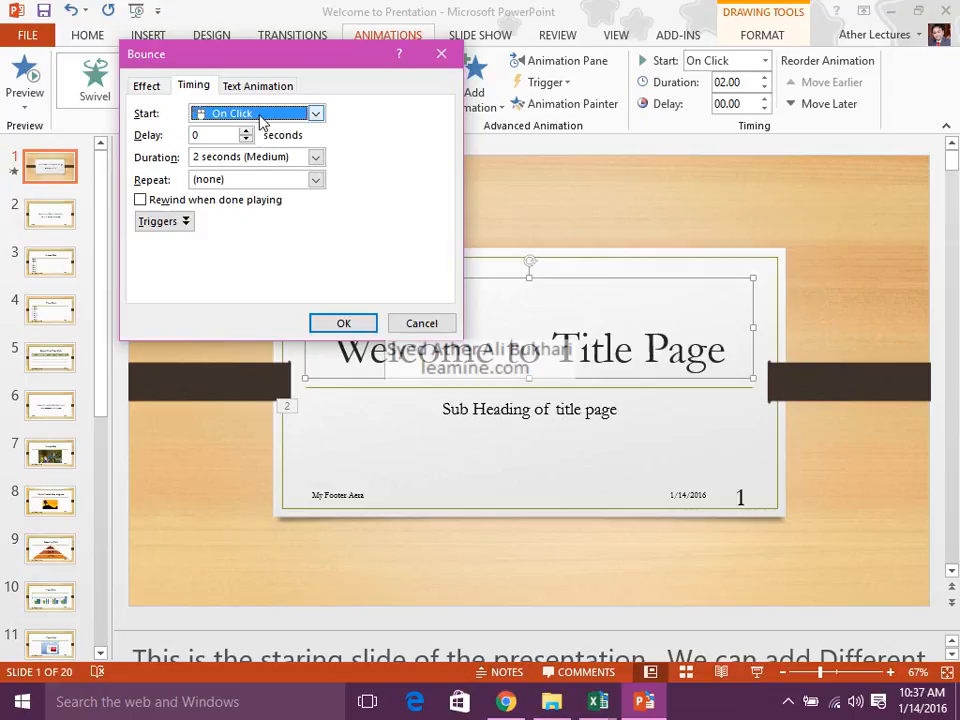
left_click_drag(280, 57, 521, 18)
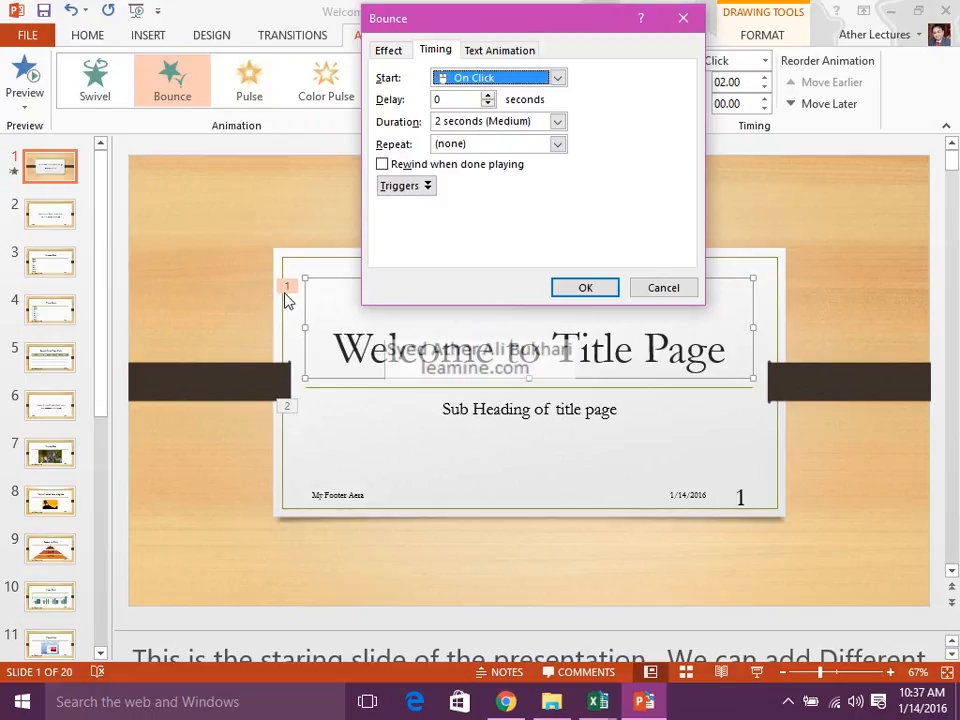
left_click(456, 82)
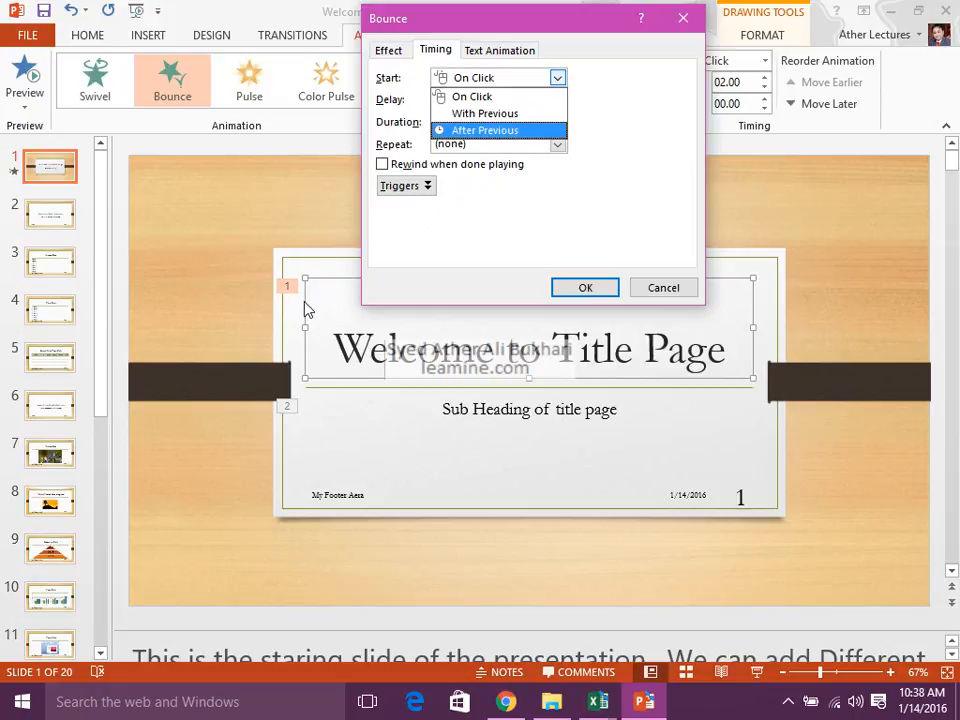
left_click(665, 289)
left_click(665, 289)
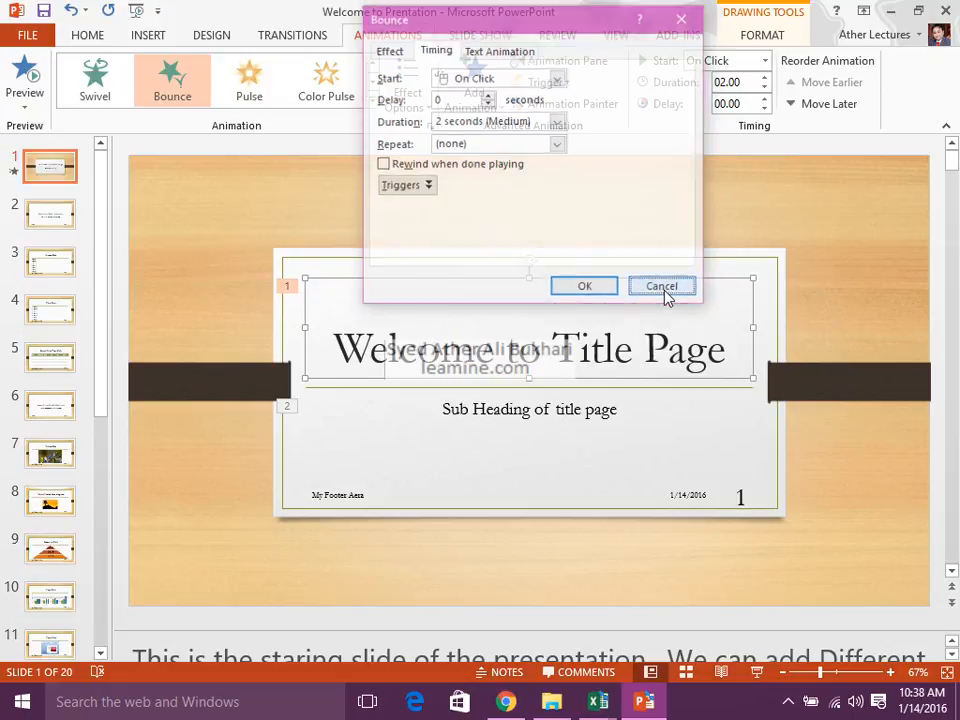
Draw a heart shape about 0.8" wide and 0.66" high in the upper-left corner of the white title card.
left_click(370, 213)
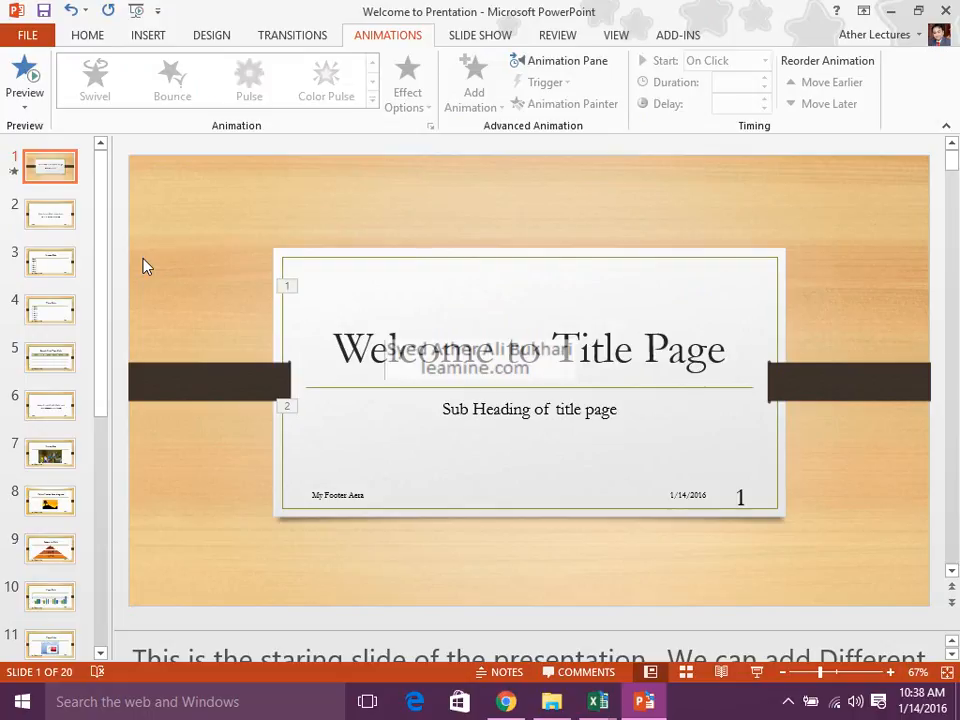
left_click(136, 40)
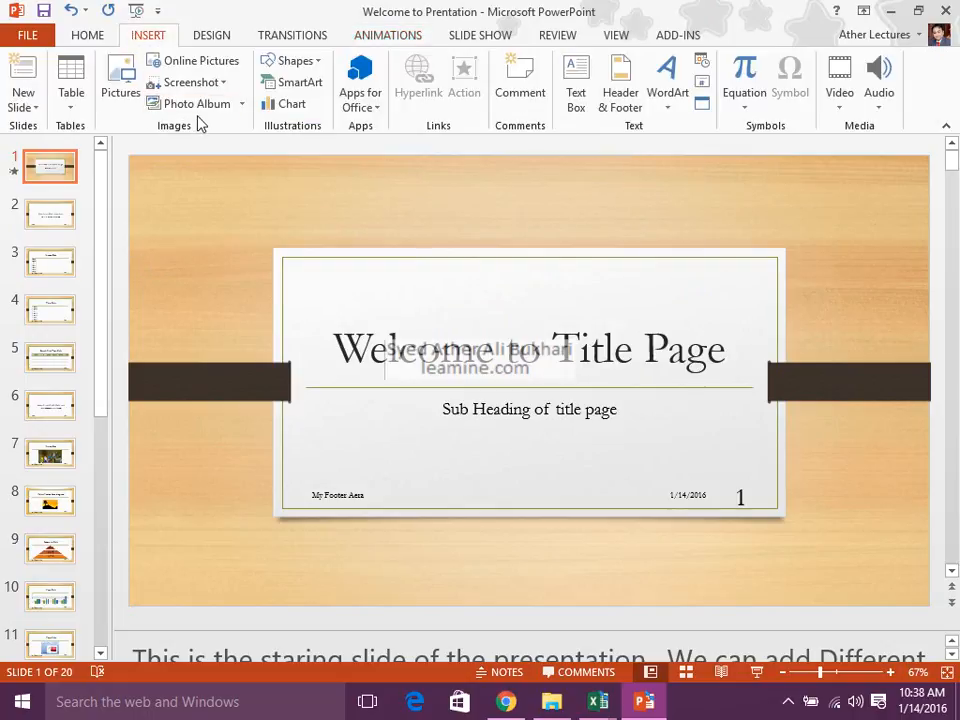
left_click(295, 62)
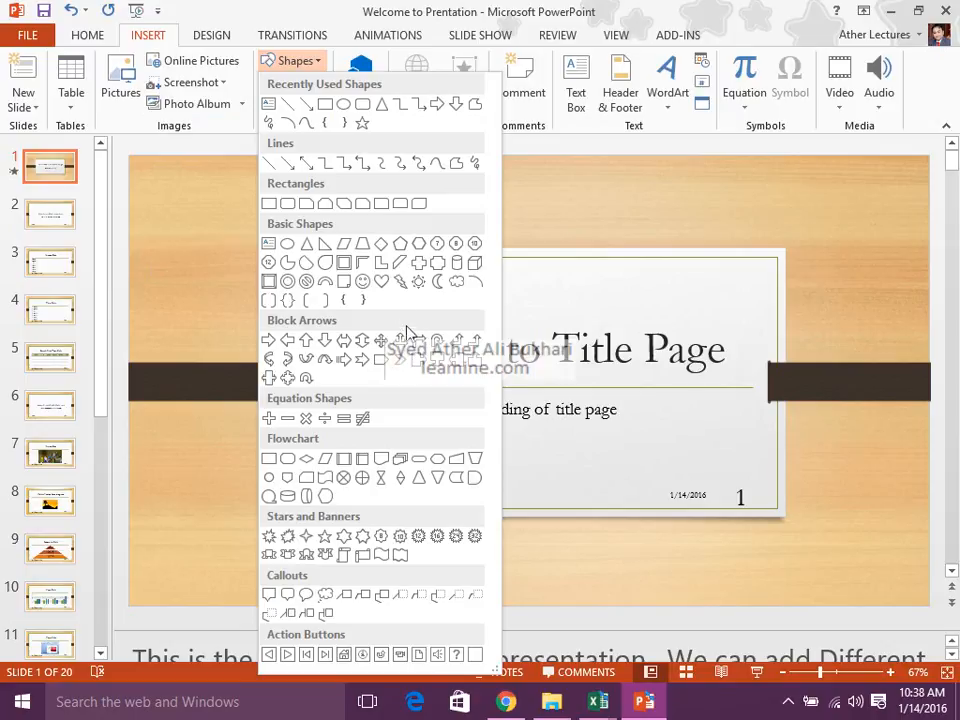
left_click(384, 283)
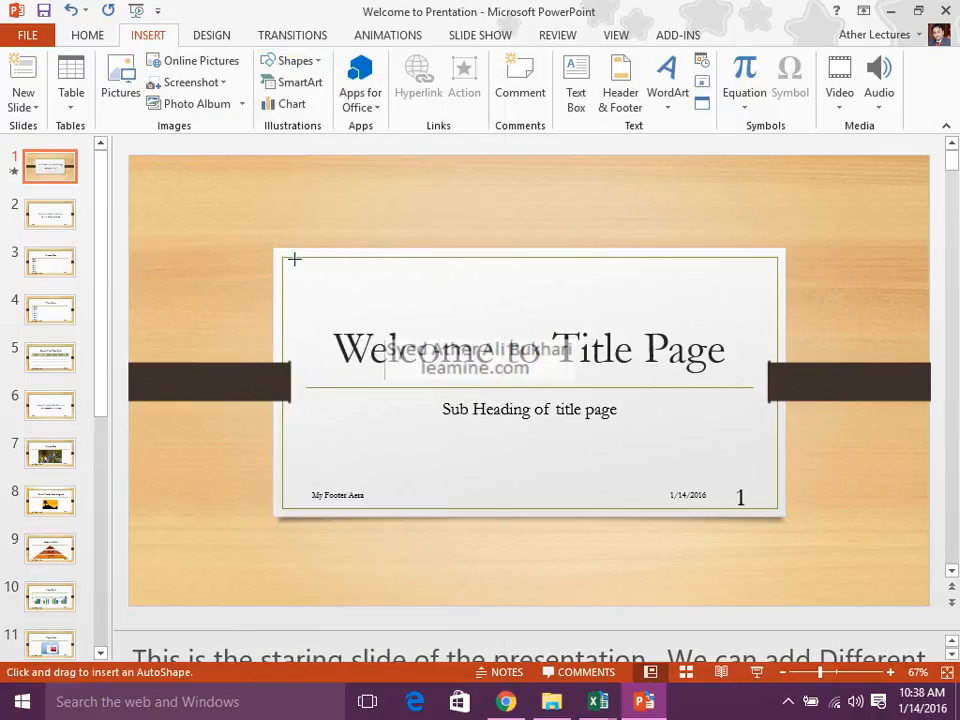
left_click_drag(289, 263, 314, 290)
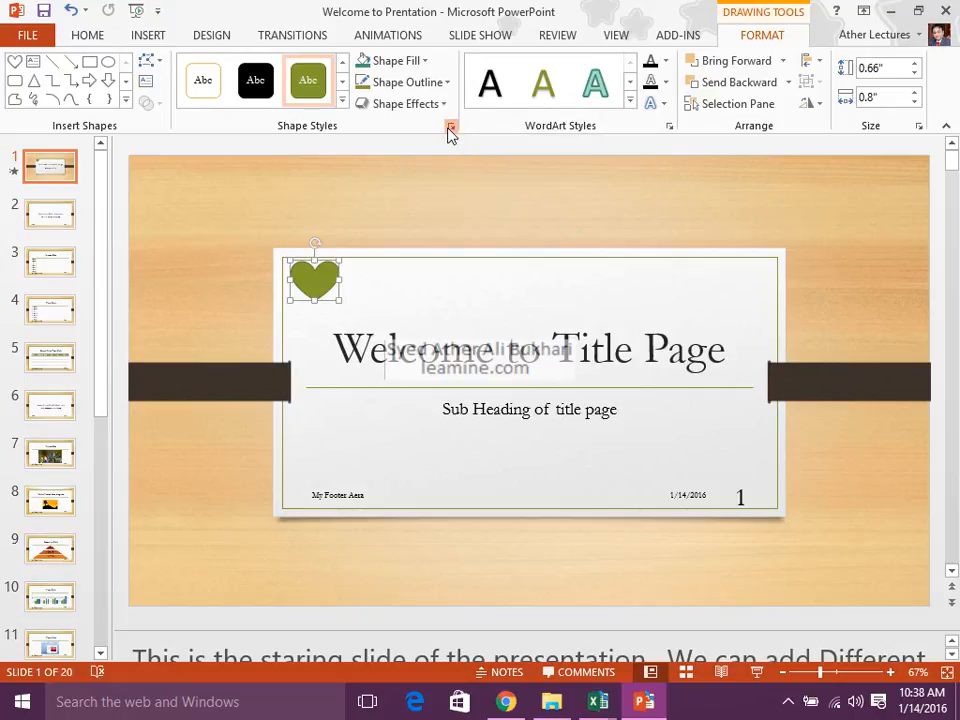
Bring up the full list of entrance effects for the heart and preview the Basic ones, including Blinds, Checkerboard, Circle, Diamond, Fly In, Wedge and Wheel.
left_click(392, 35)
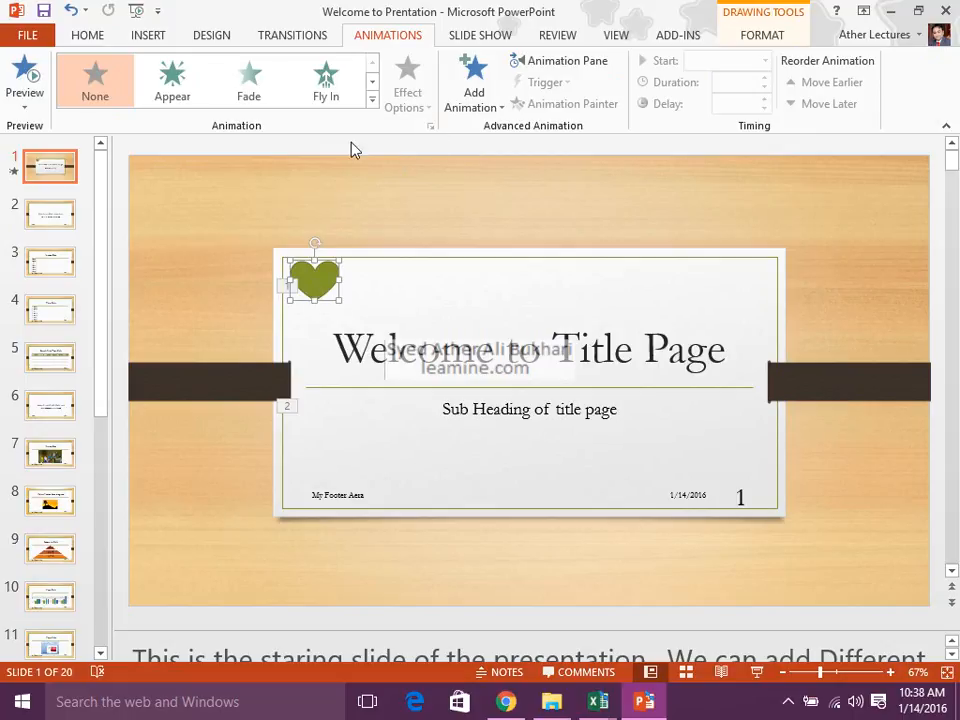
left_click(372, 100)
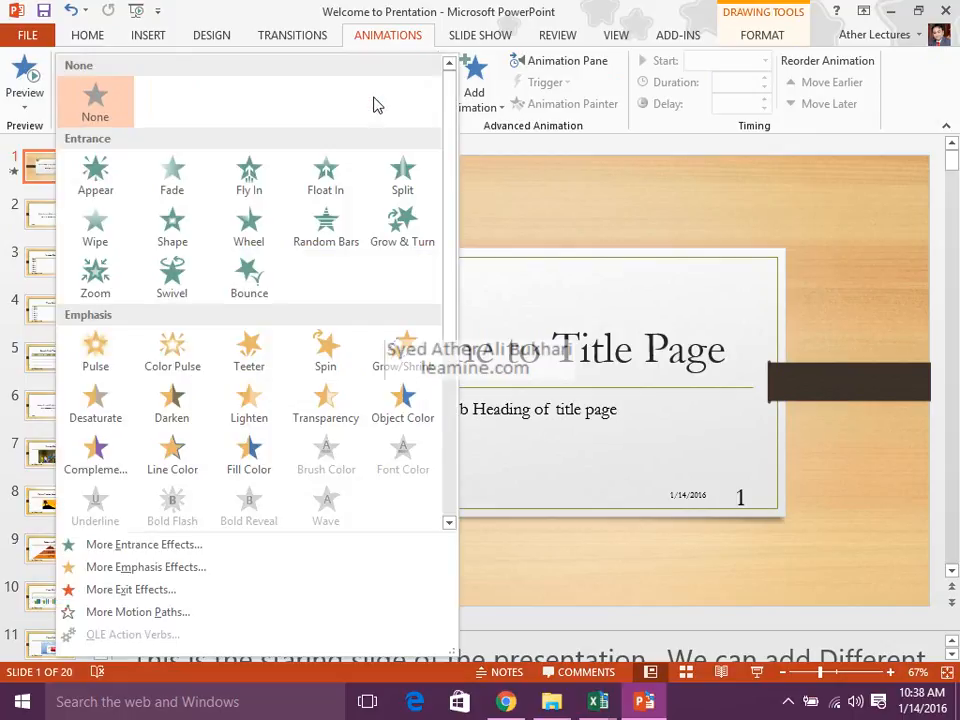
left_click(150, 545)
left_click_drag(454, 146, 521, 64)
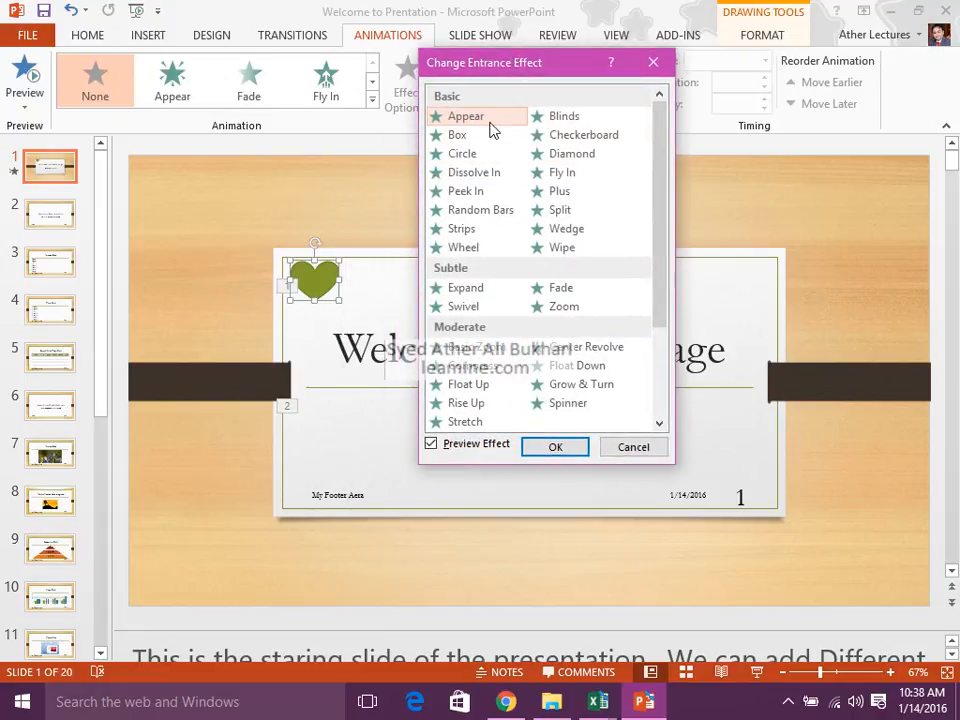
left_click(557, 121)
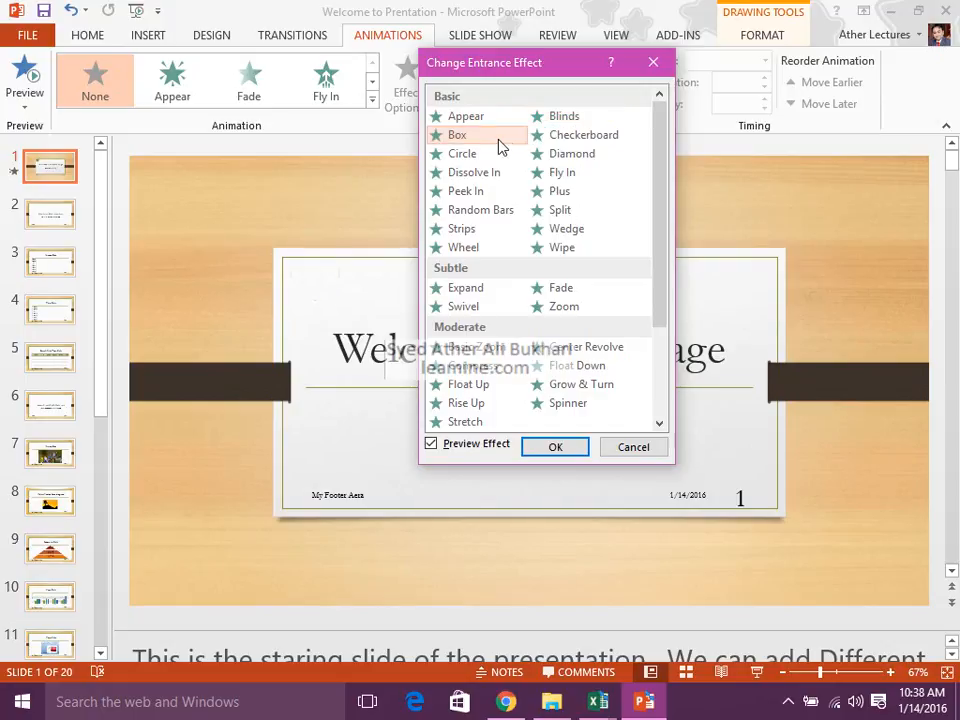
left_click(555, 138)
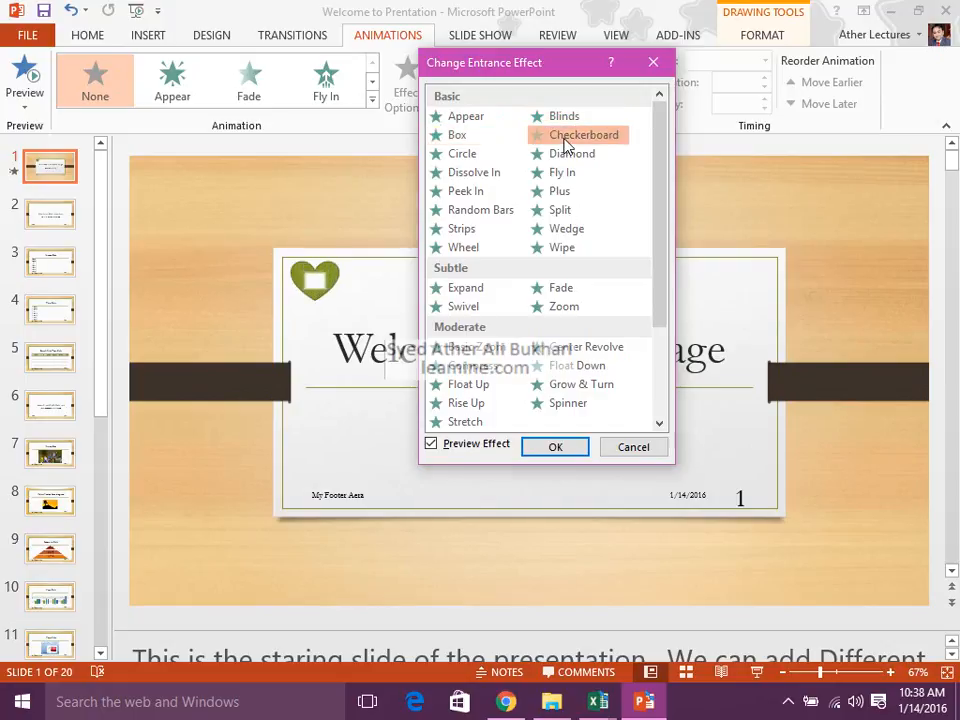
left_click(489, 156)
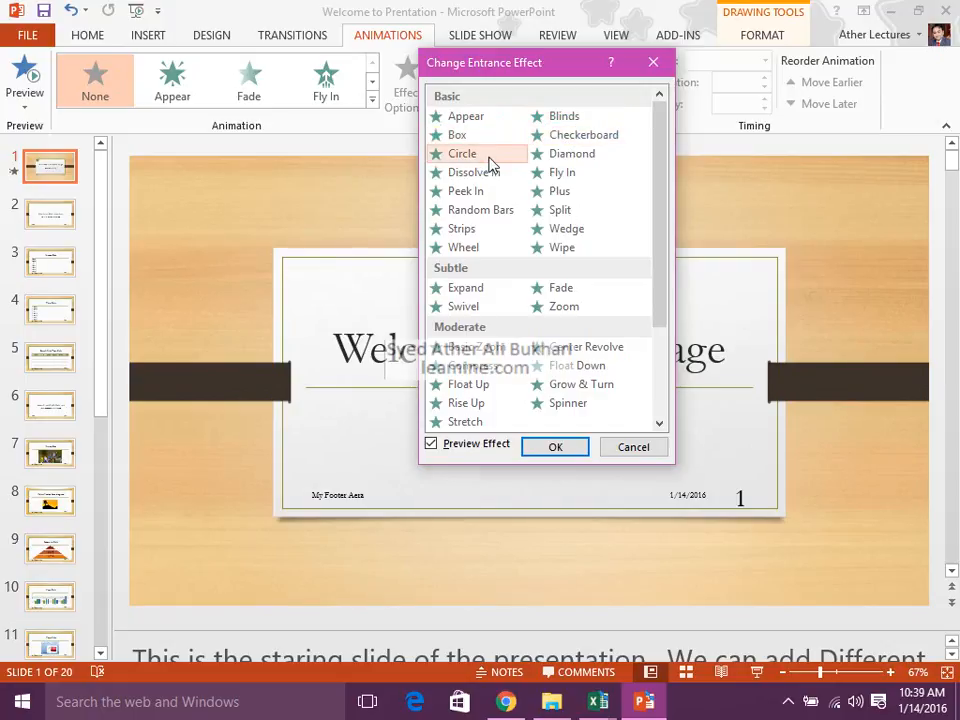
left_click(545, 158)
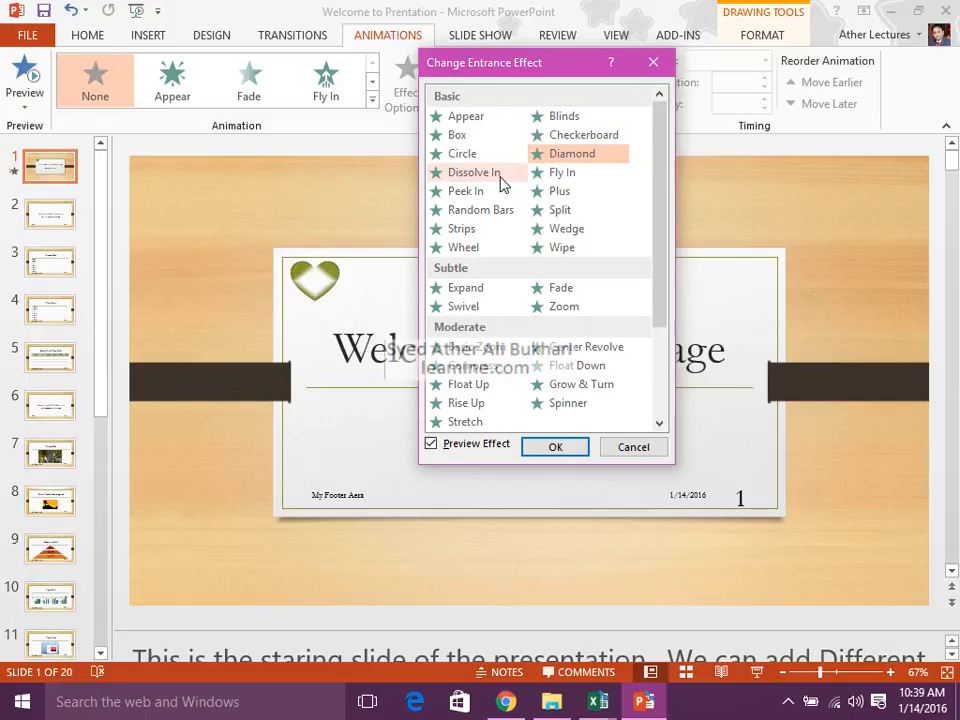
left_click(499, 176)
left_click(558, 176)
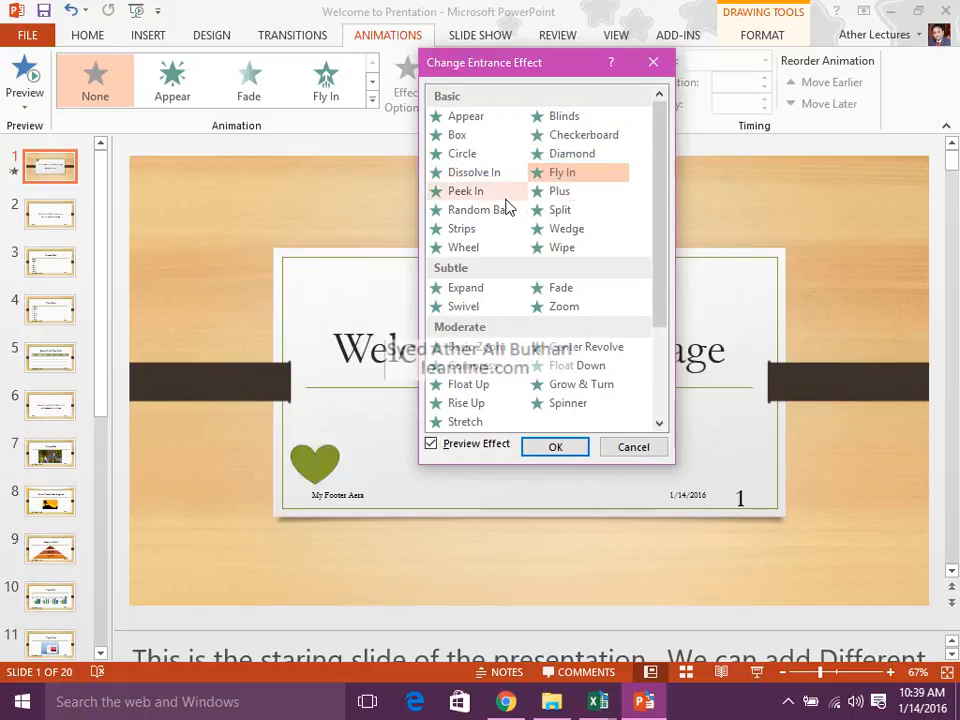
left_click(557, 191)
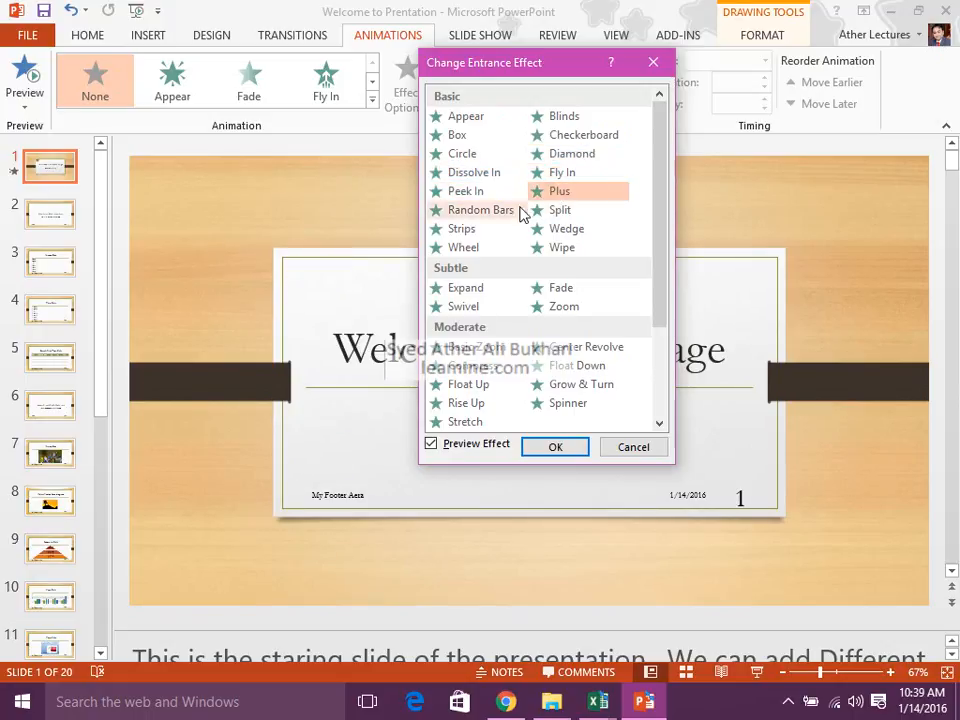
left_click(506, 212)
left_click(549, 214)
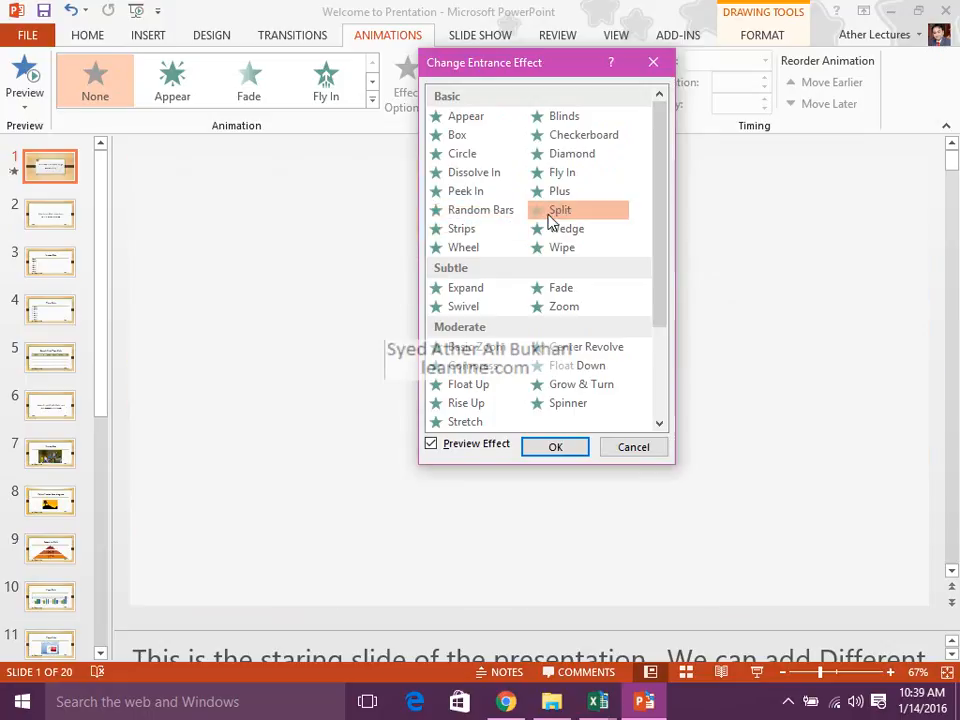
left_click(508, 231)
left_click(553, 232)
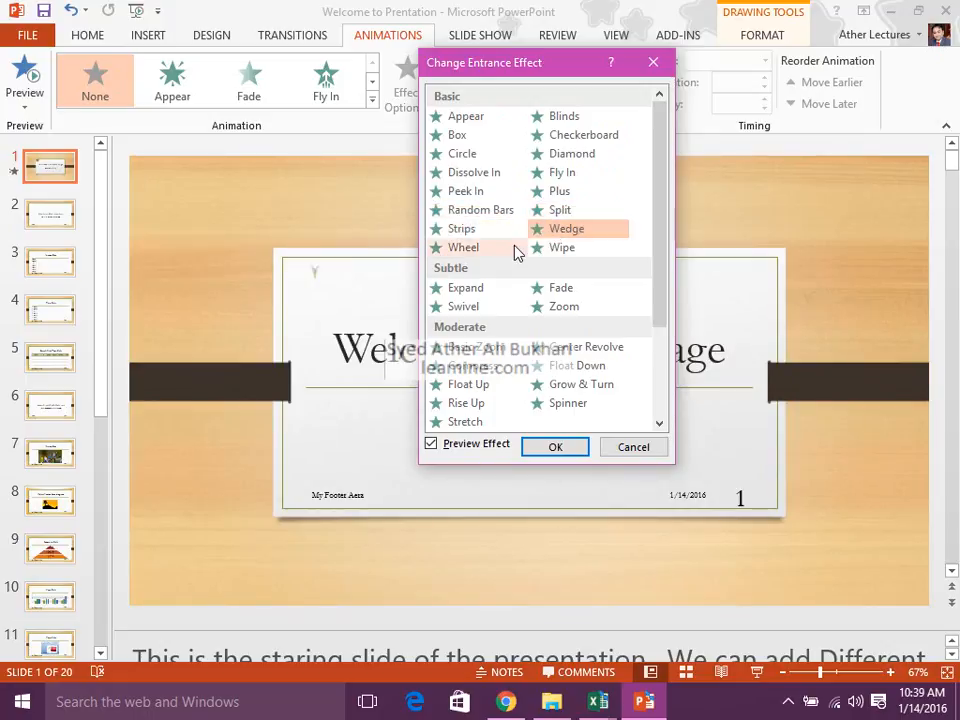
left_click(504, 250)
left_click(553, 250)
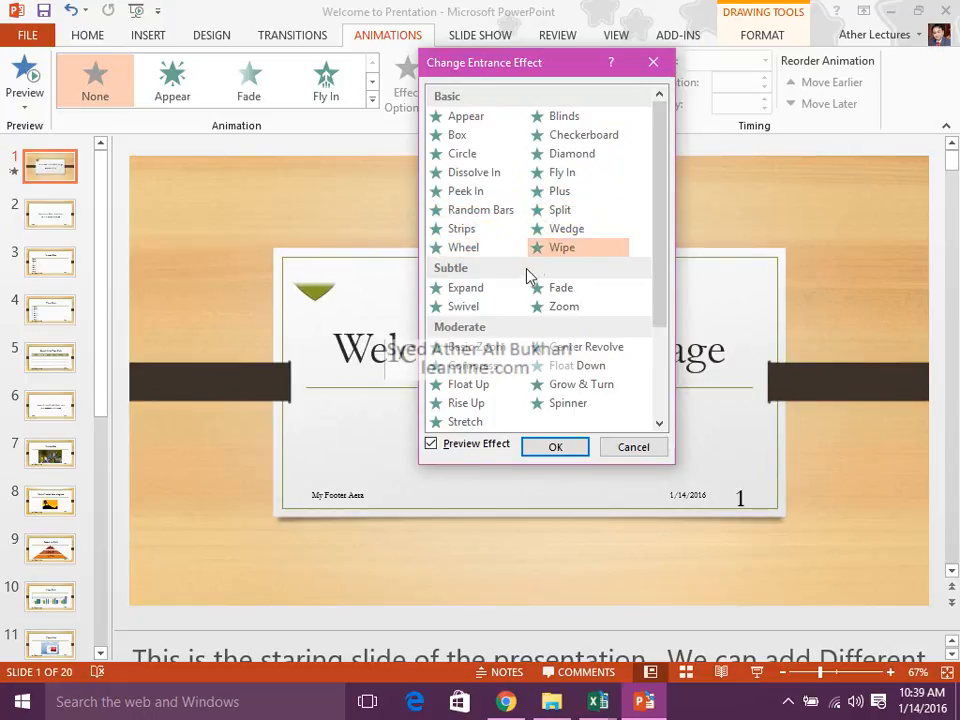
left_click(500, 251)
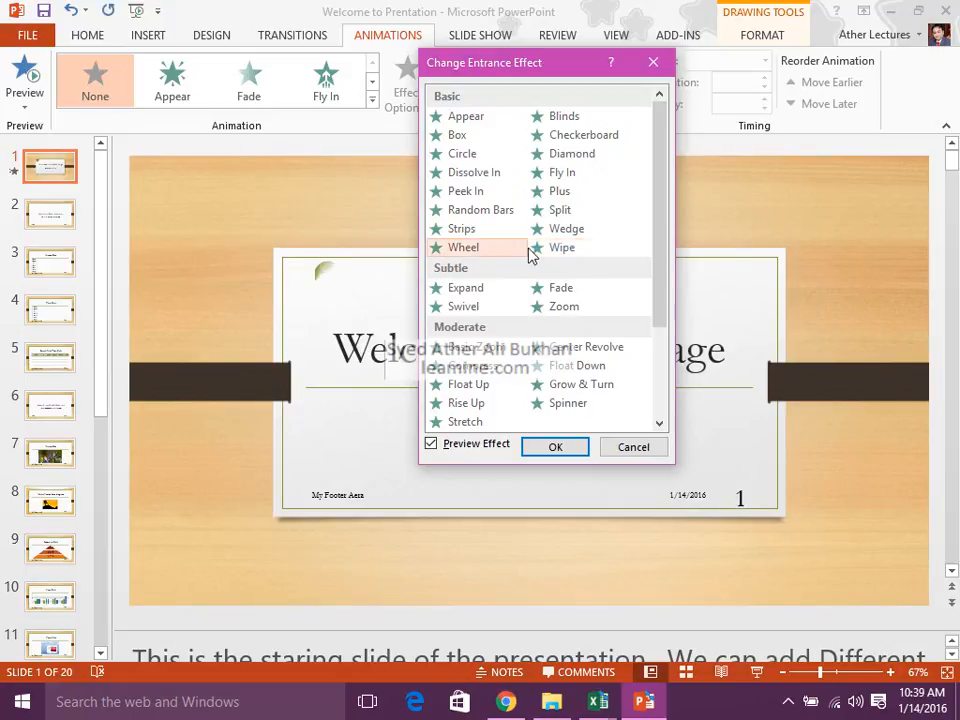
Preview Subtle, Moderate and Exciting entrance effects on the heart, including Expand, Fade, Zoom, Basic Zoom, Spinner and Spiral In.
left_click(498, 288)
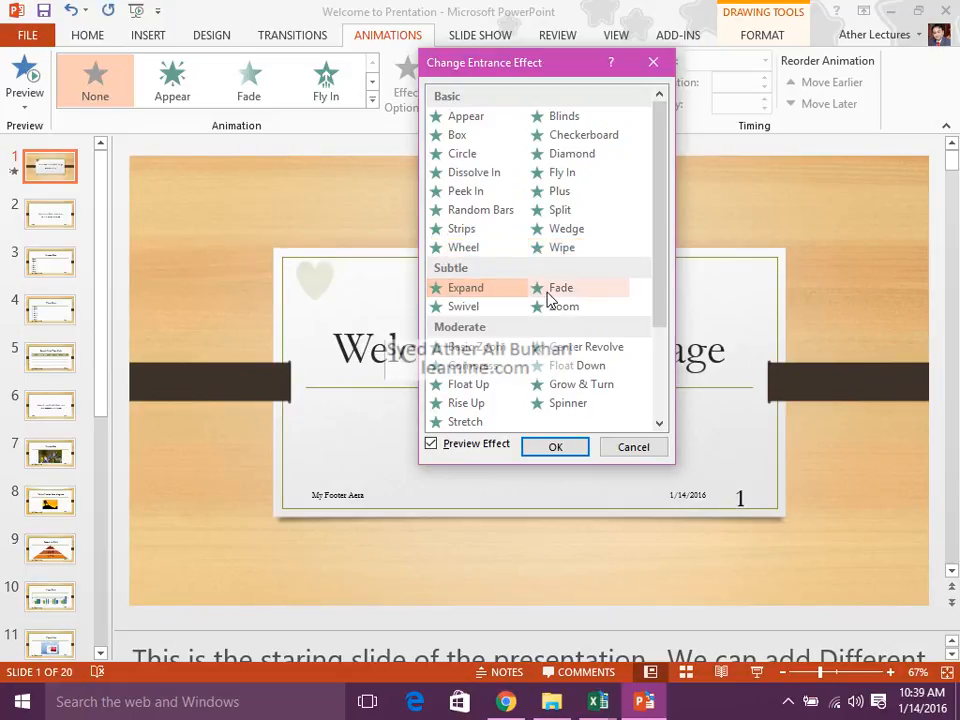
left_click(556, 292)
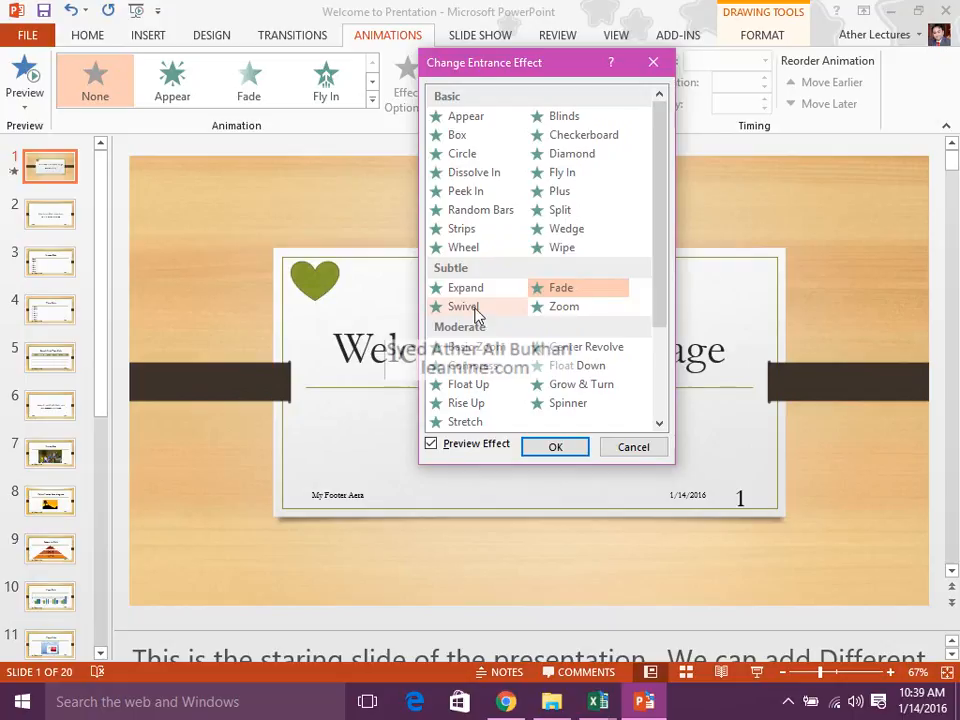
left_click(544, 310)
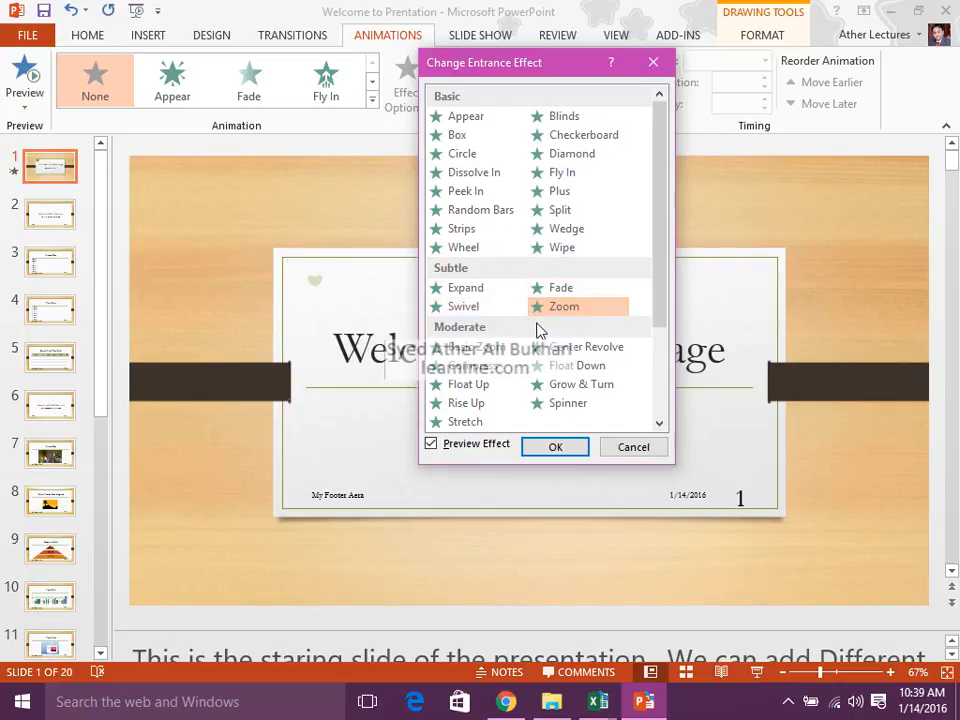
left_click(472, 347)
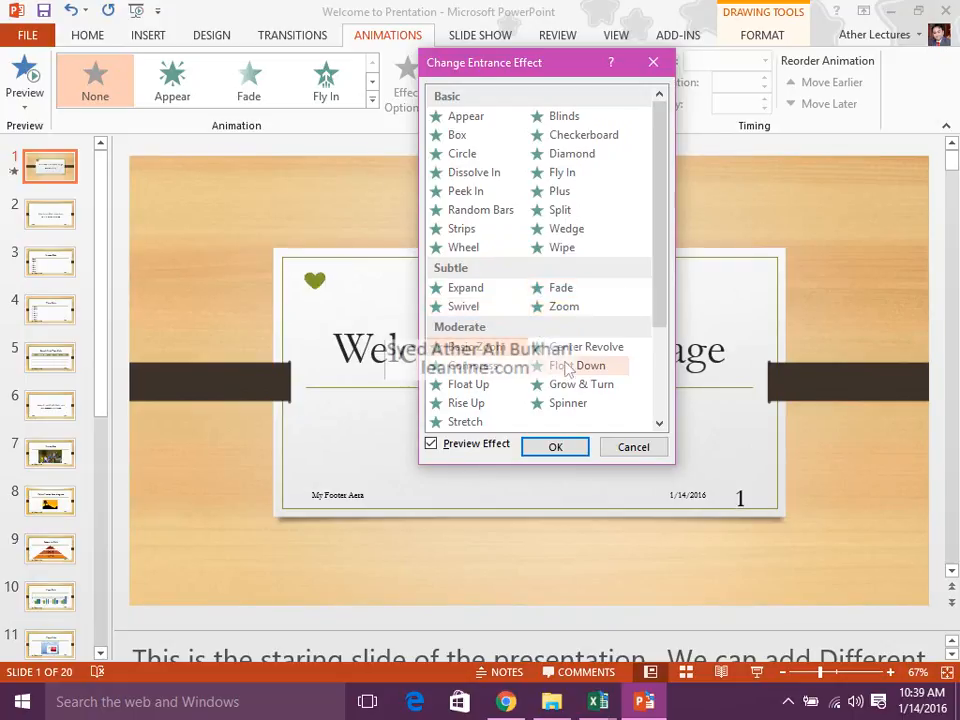
scroll(645, 325, "down", 2)
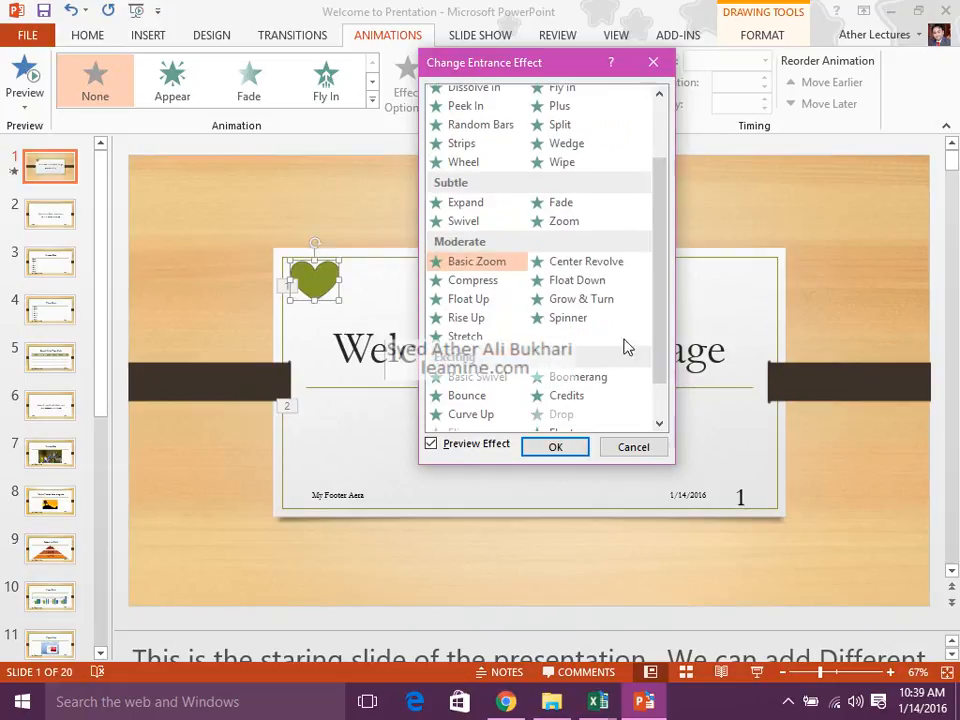
left_click(600, 318)
scroll(658, 372, "down", 2)
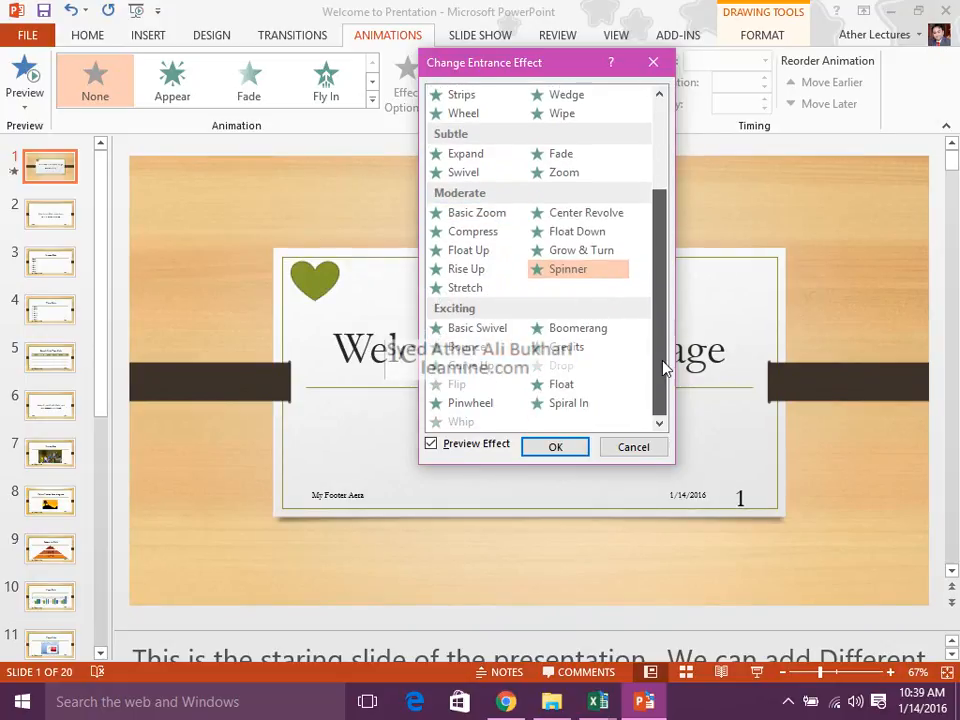
left_click(578, 406)
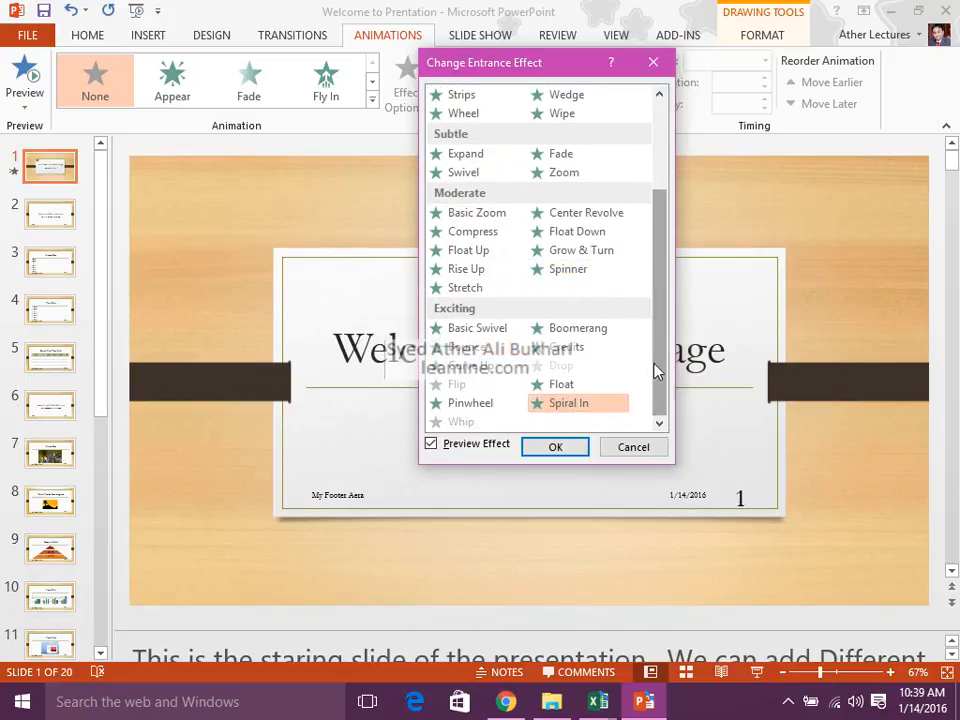
Apply the Expand entrance effect to the heart shape.
left_click(466, 155)
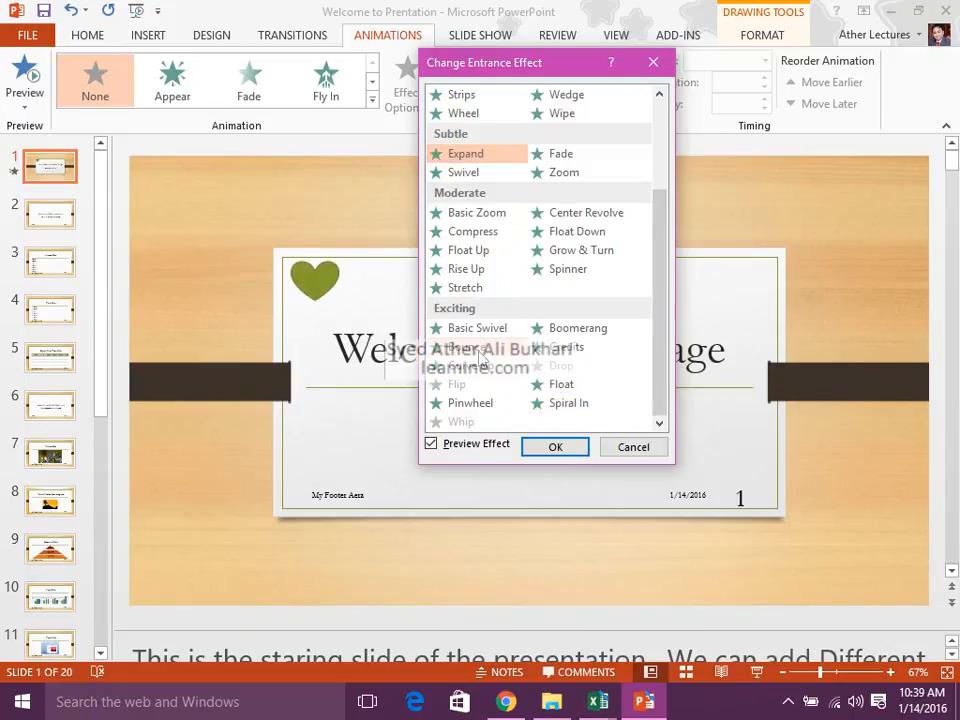
left_click(552, 447)
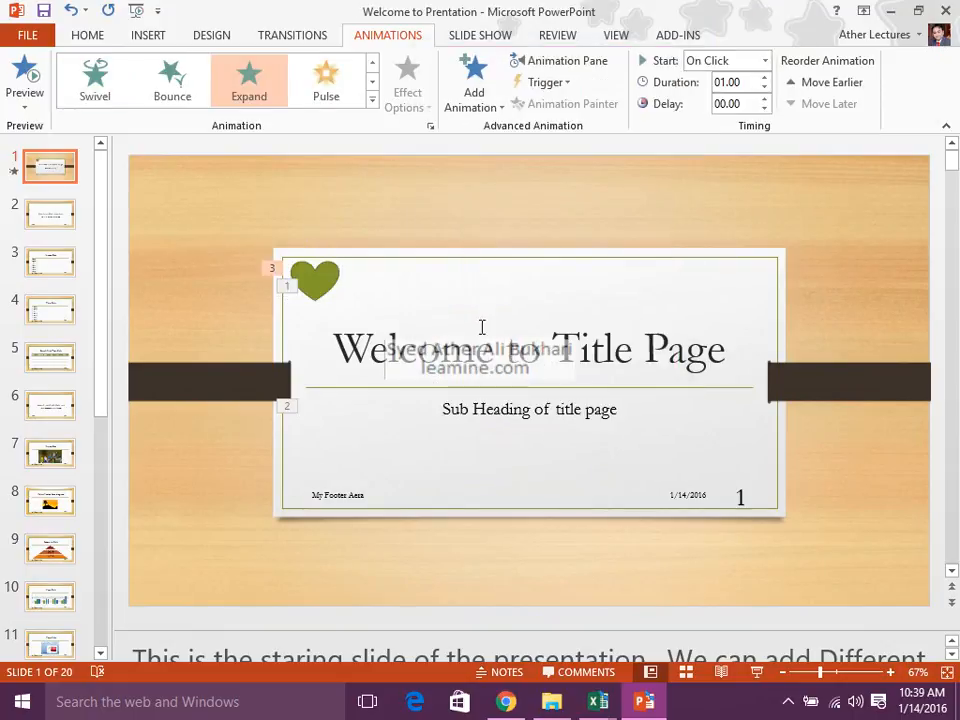
Move the heart to the upper-right corner of the white title card and align it to the grid with gridlines and guides shown.
left_click_drag(332, 268, 763, 274)
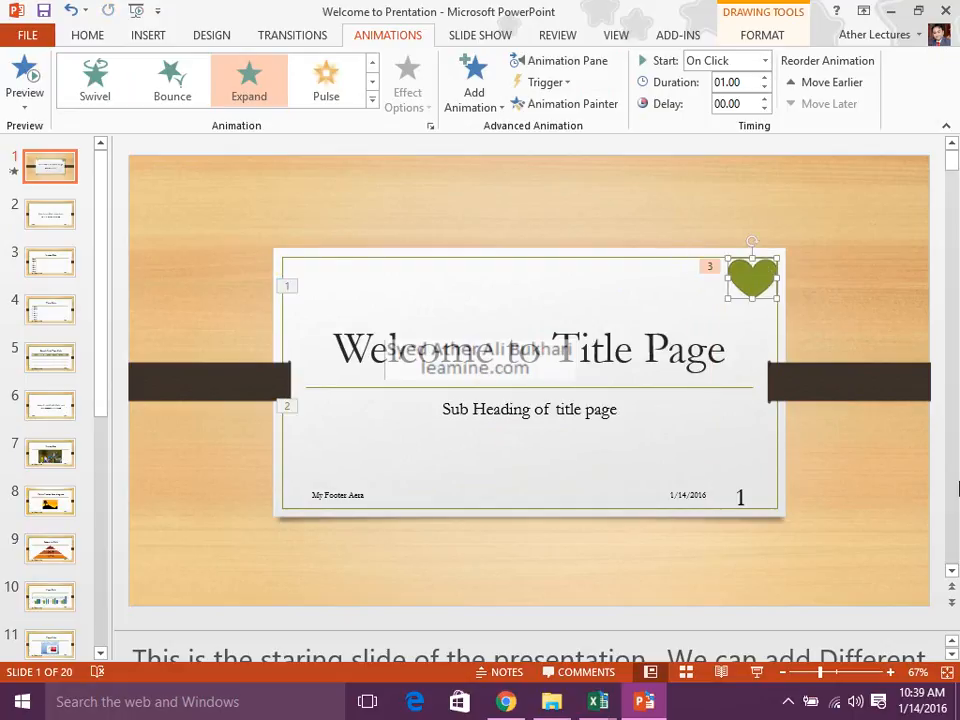
key("Left")
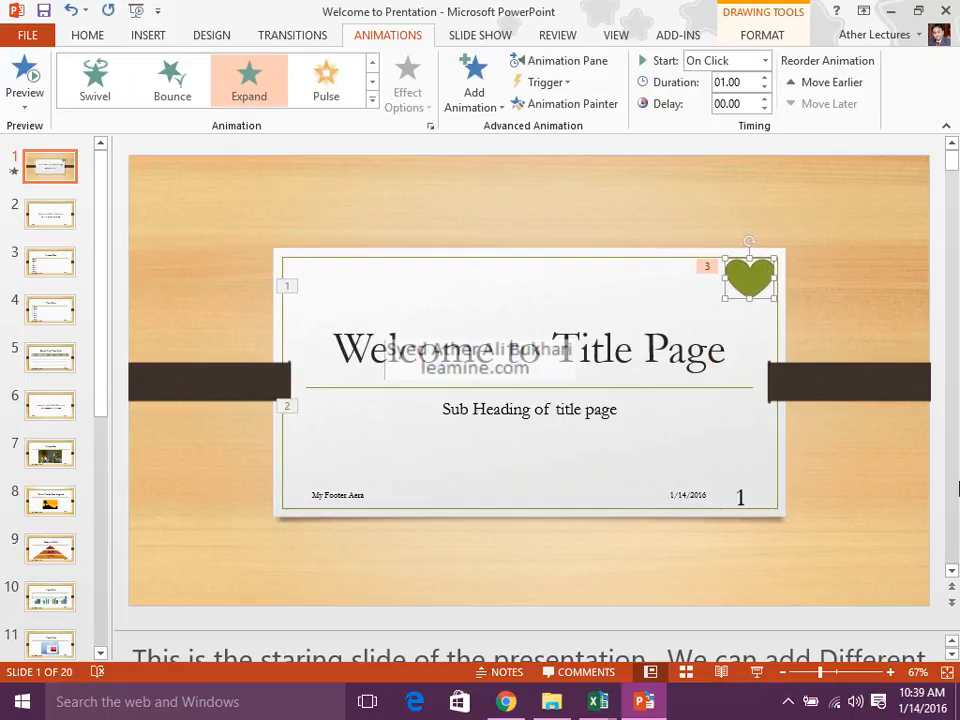
left_click(615, 38)
left_click(382, 103)
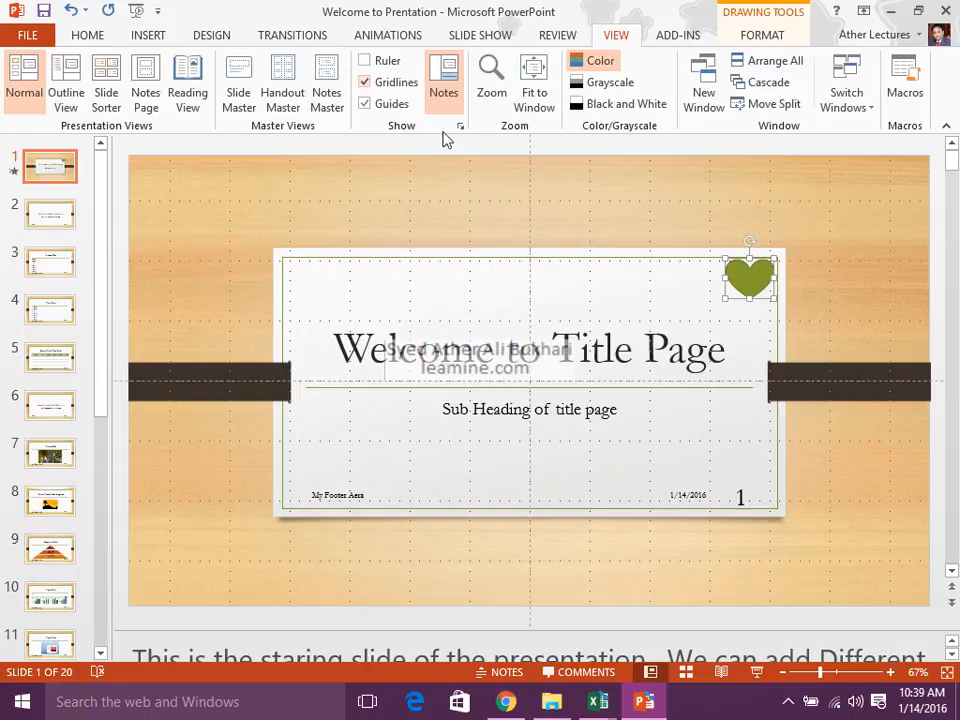
scroll(797, 327, "up", 5)
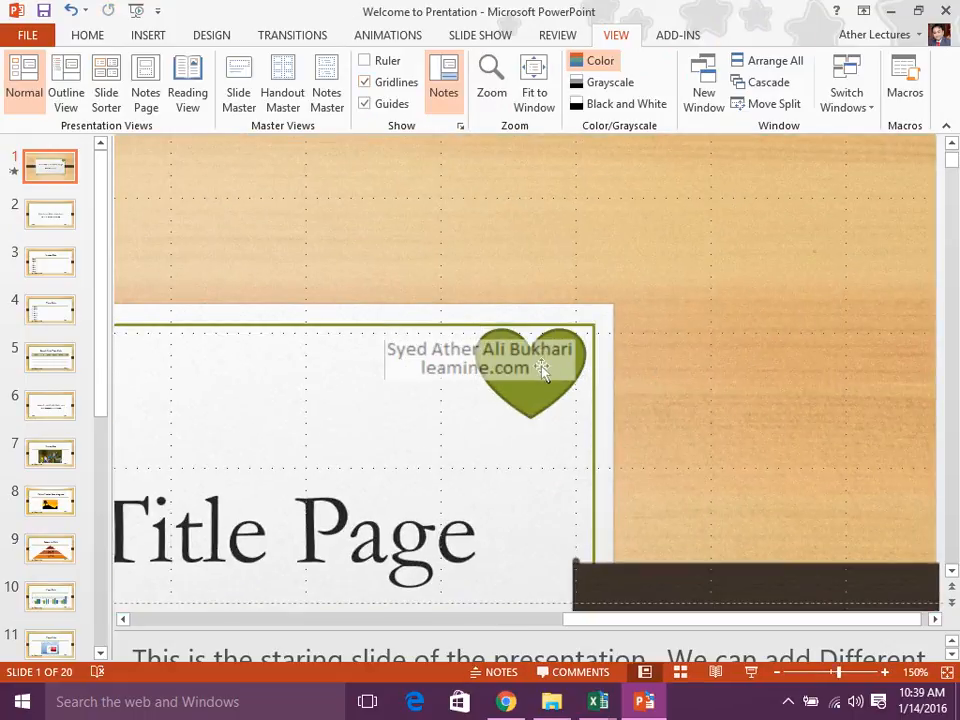
mouse_move(539, 364)
left_mouse_down()
mouse_move(529, 374)
mouse_move(528, 364)
left_mouse_up()
left_click(791, 702)
left_click(792, 703)
left_click(792, 703)
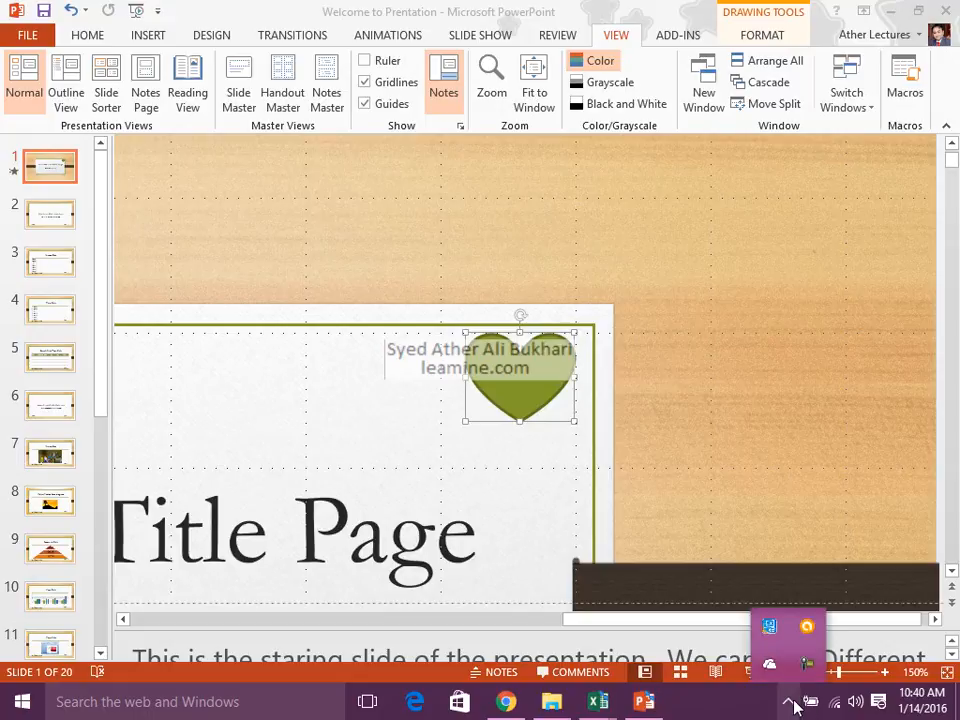
left_click(805, 668)
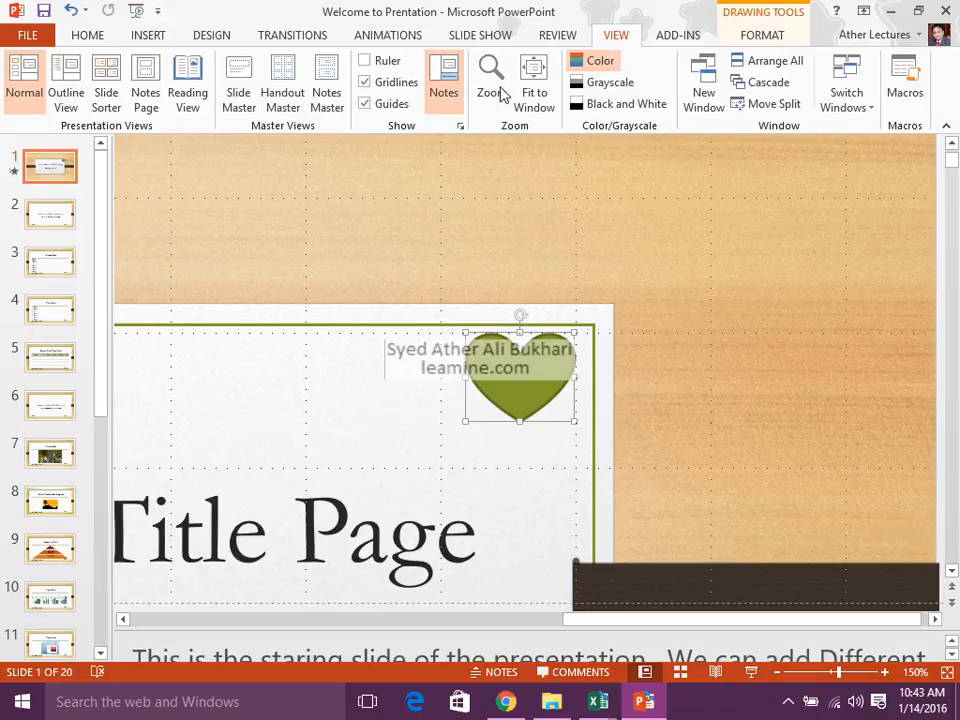
Hide the ruler, gridlines and guides, and set the zoom to Fit for the whole slide.
left_click(368, 85)
left_click(375, 63)
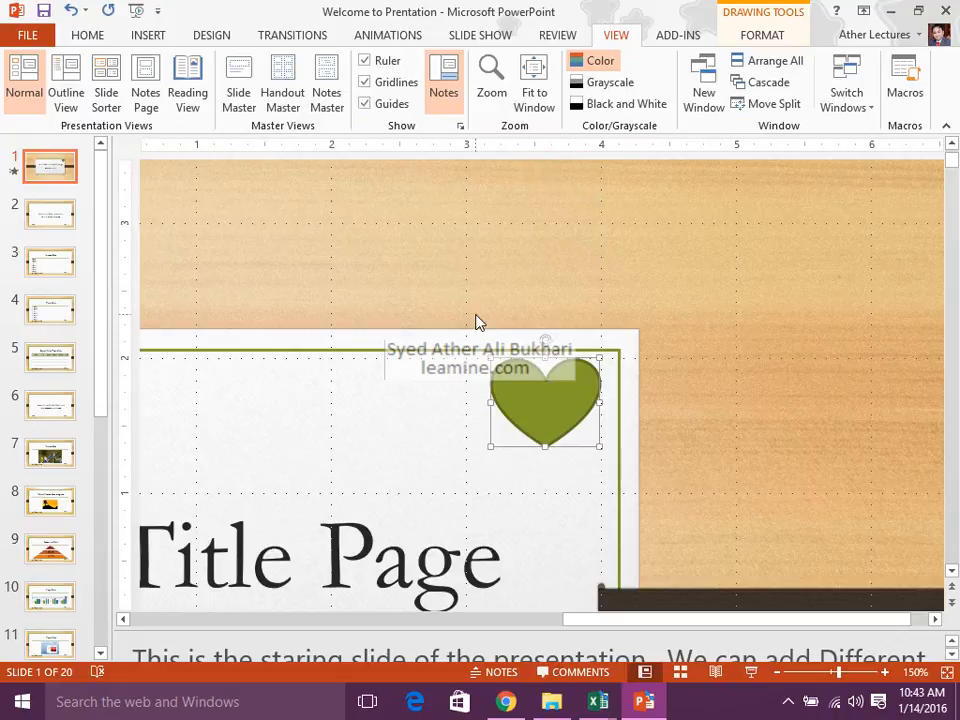
left_click(377, 61)
left_click(382, 84)
left_click(390, 103)
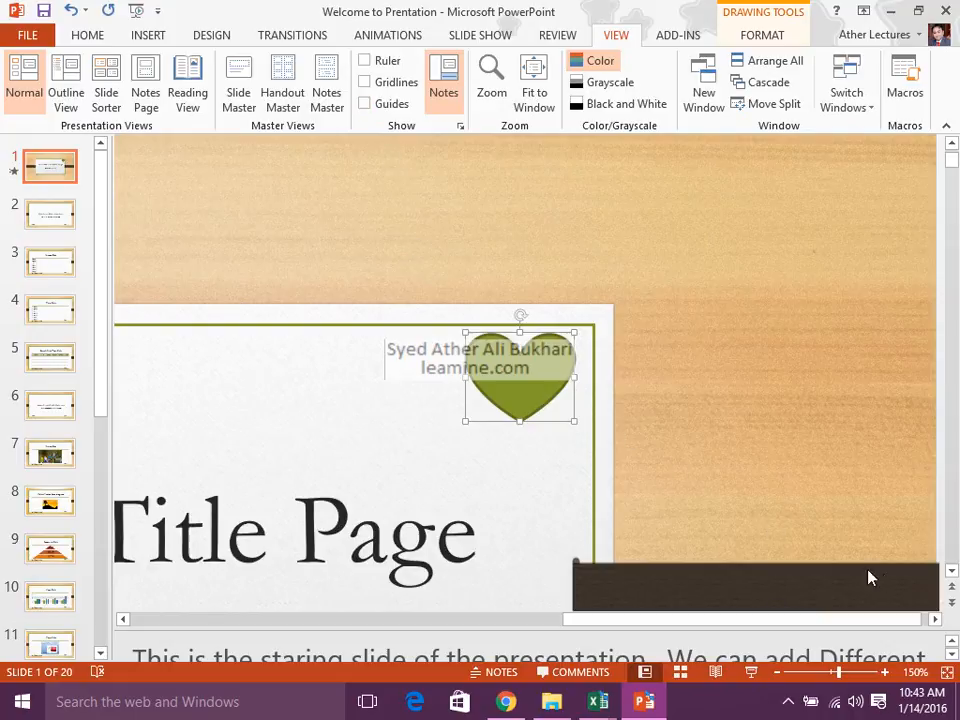
left_click(915, 671)
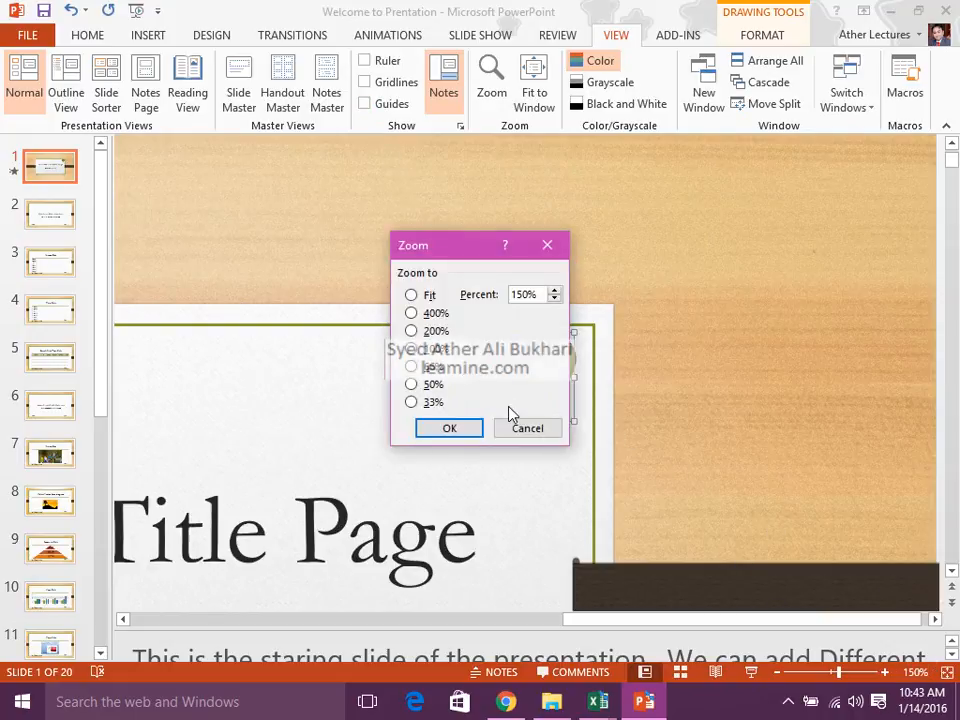
left_click(413, 295)
left_click(449, 427)
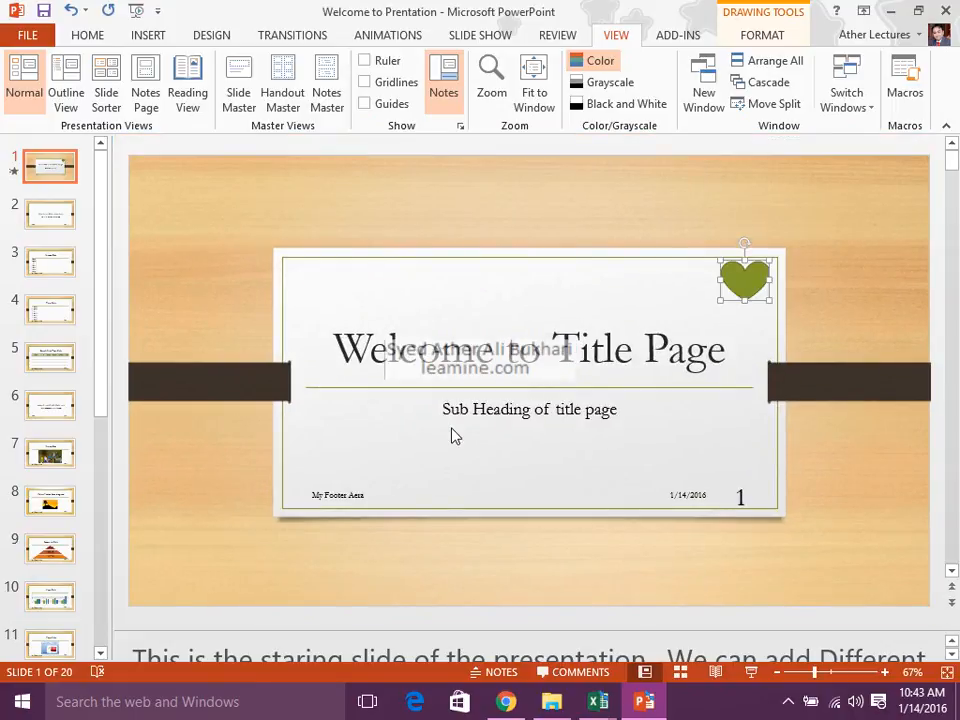
left_click(697, 300)
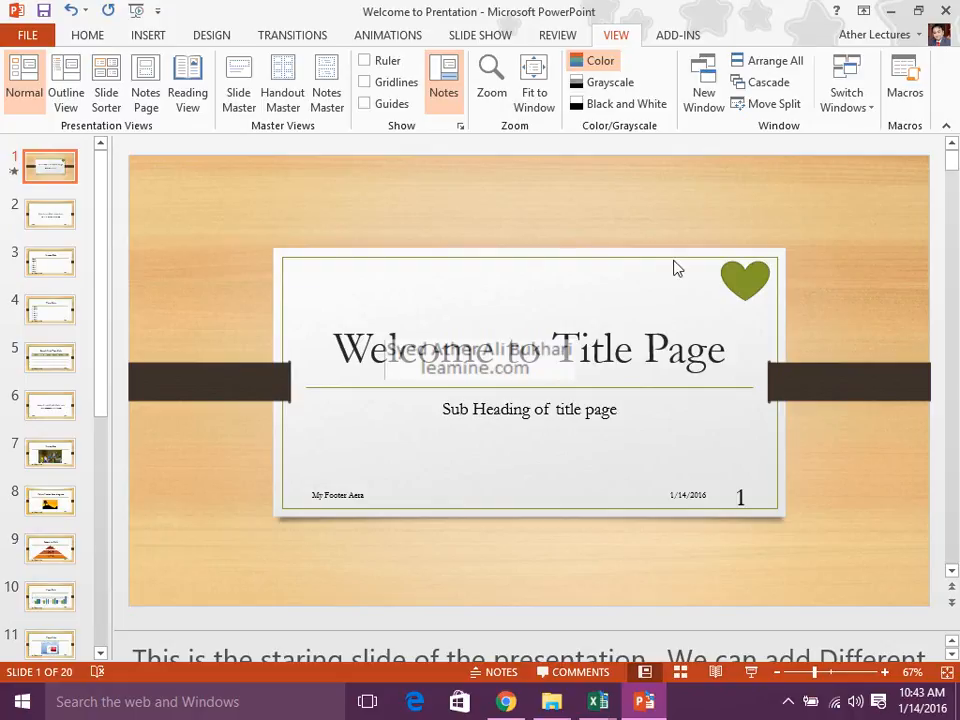
Play a preview of slide 1's animations and select the heart shape.
left_click(370, 40)
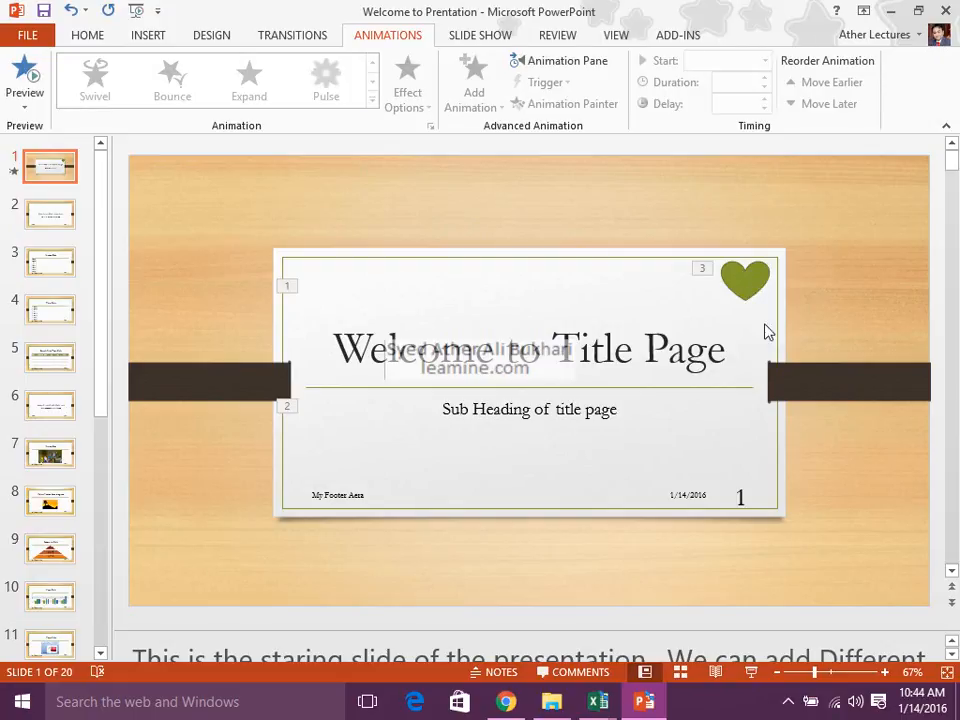
left_click(18, 72)
left_click(727, 279)
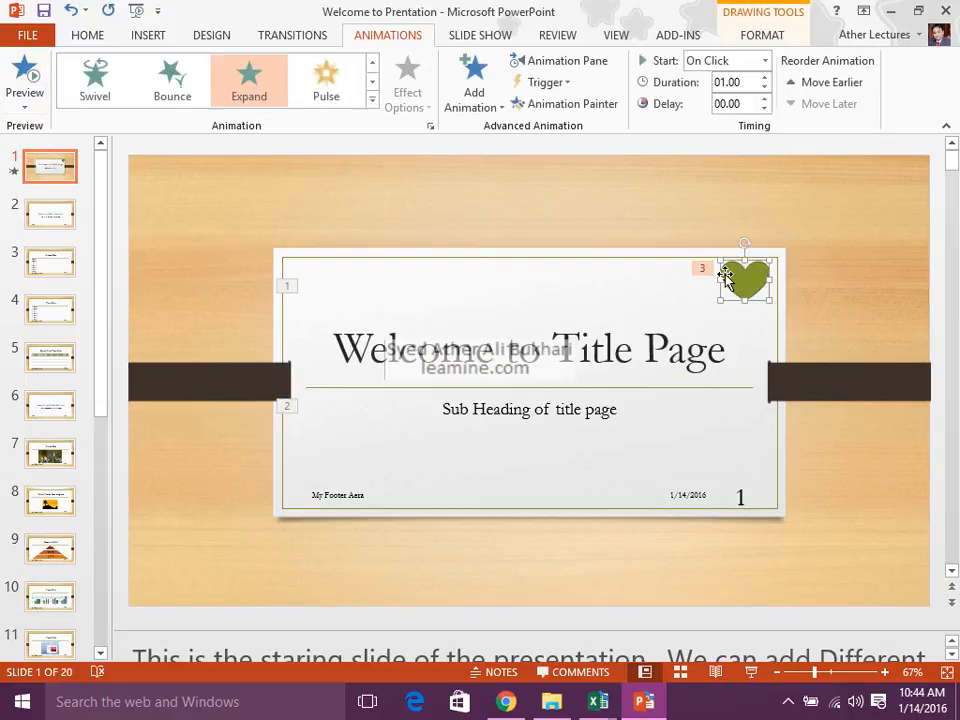
Set the heart's Expand animation to start With Previous in its timing options and apply the change.
left_click(430, 132)
left_click_drag(437, 25, 355, 58)
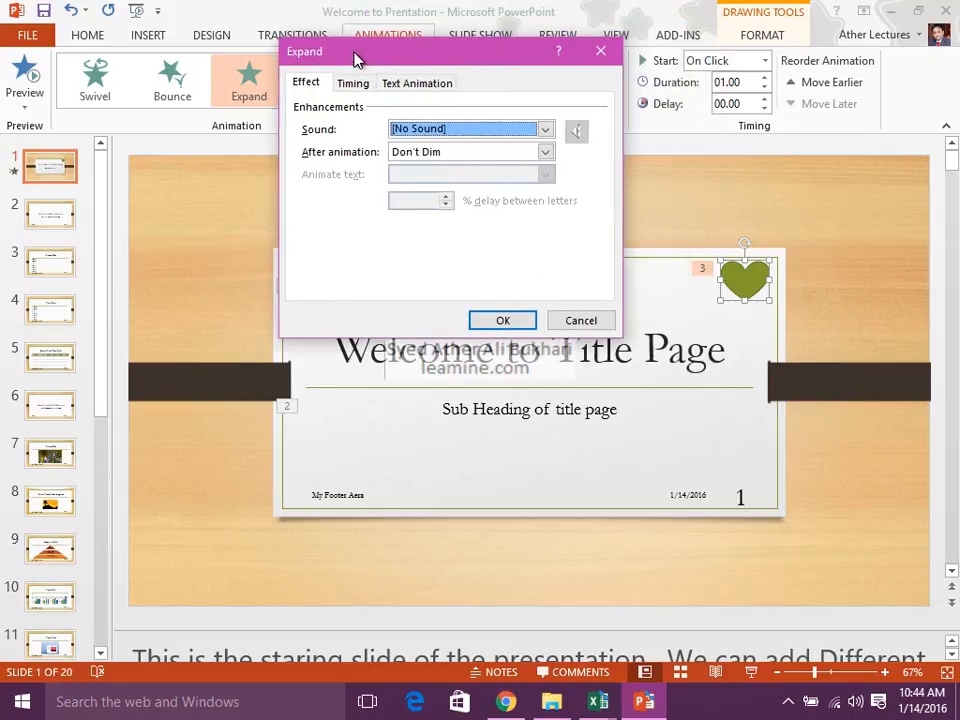
left_click(350, 84)
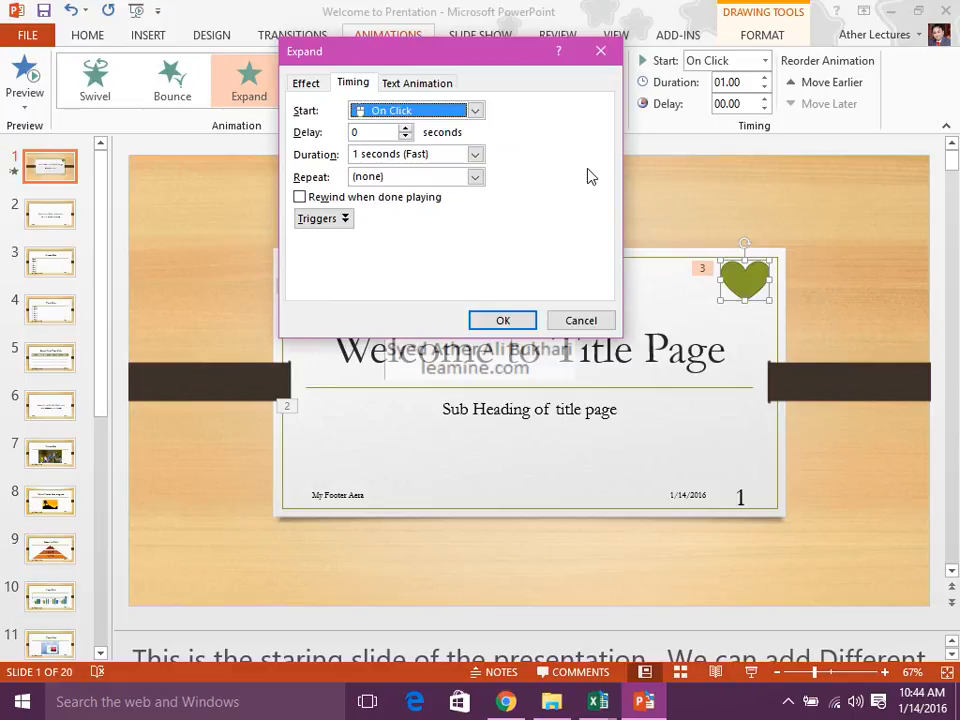
left_click(474, 112)
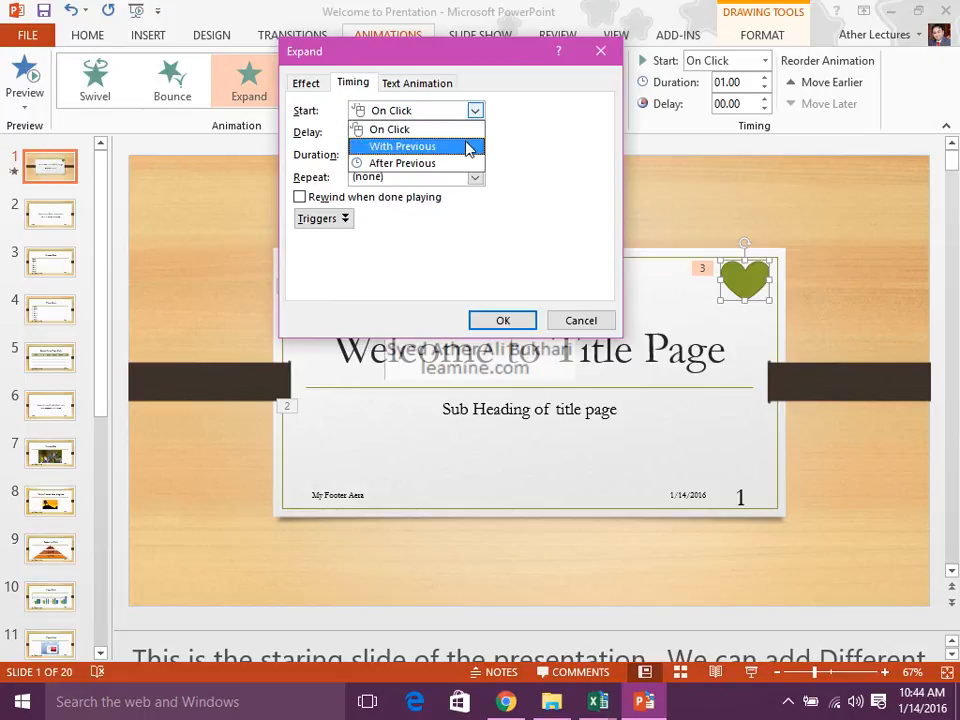
left_click(469, 147)
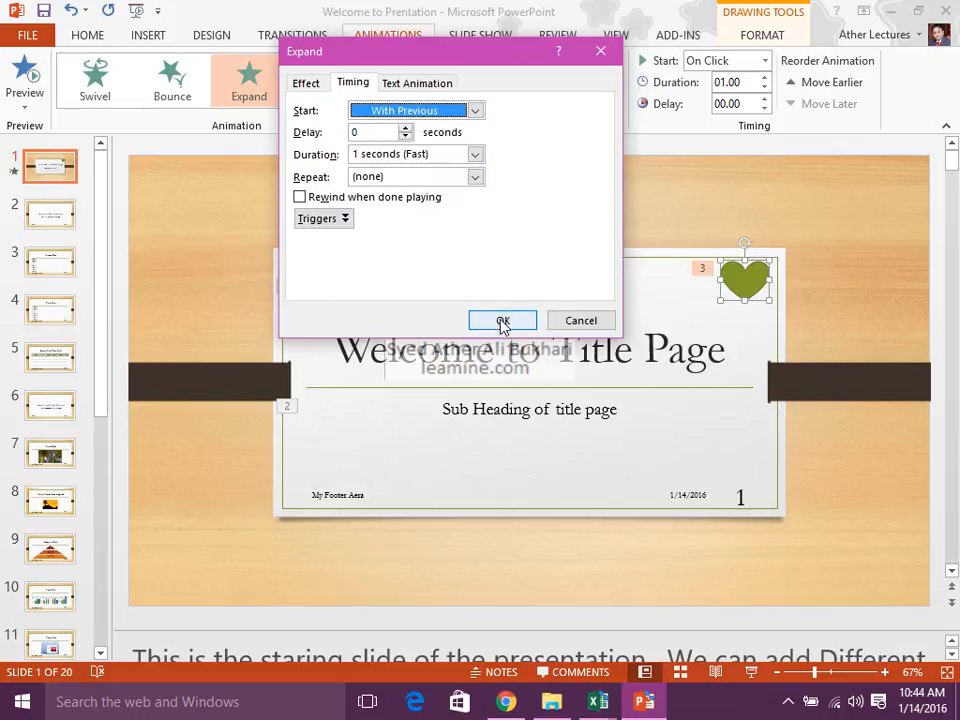
left_click_drag(500, 59, 248, 42)
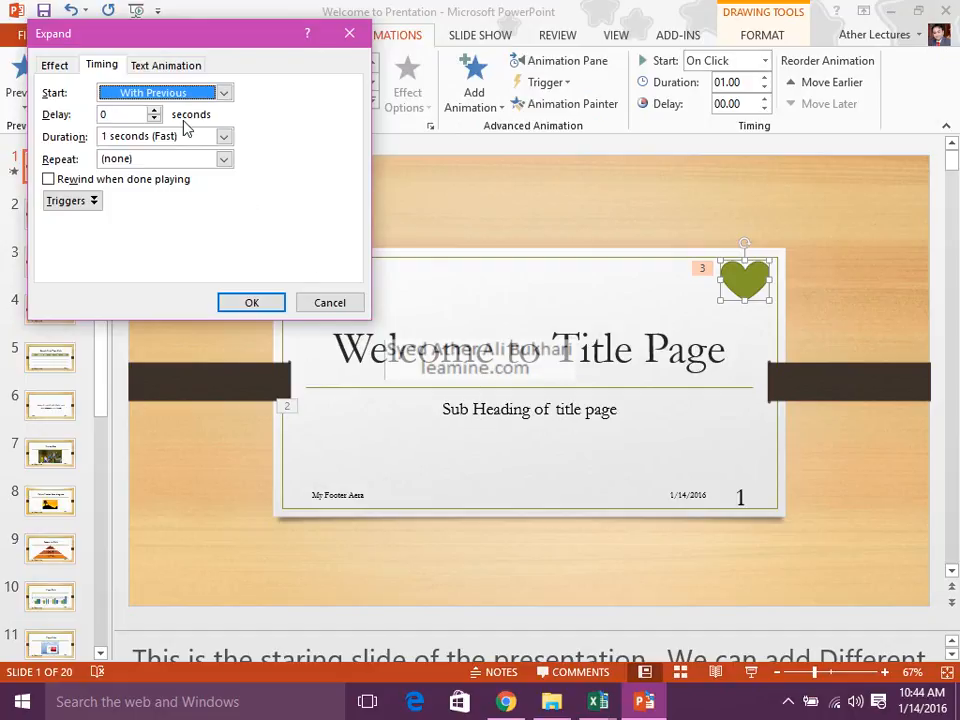
left_click(224, 92)
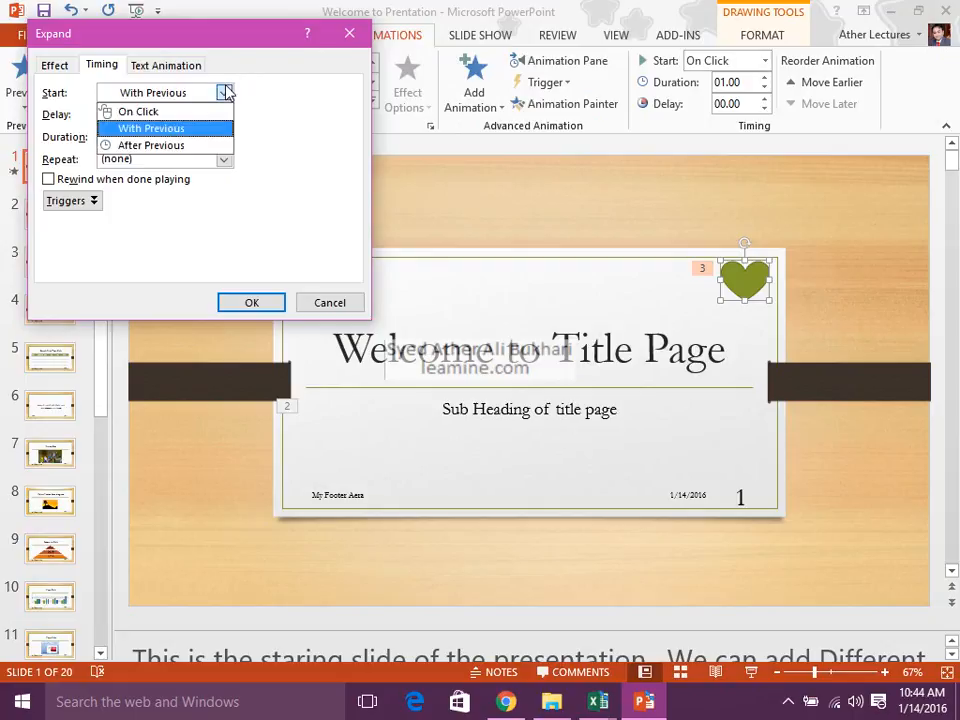
left_click(225, 92)
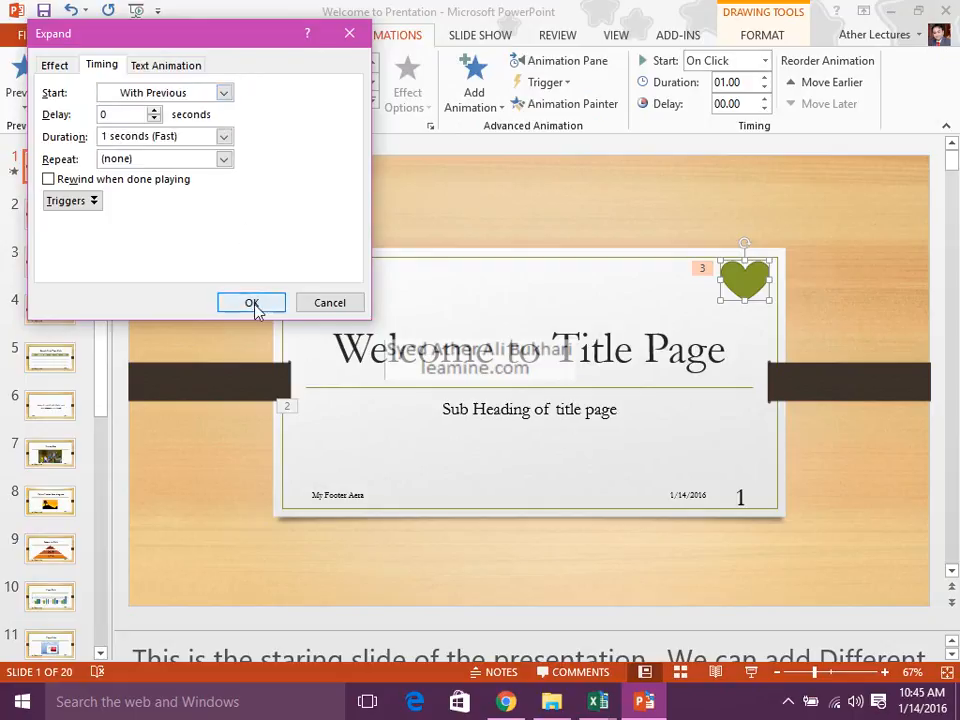
left_click(252, 303)
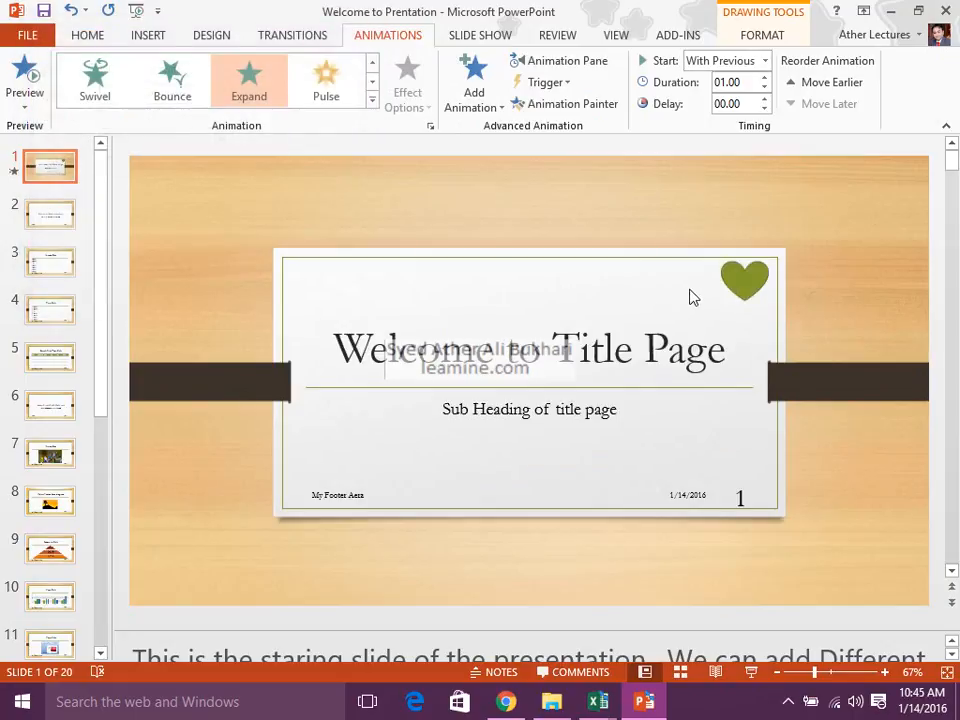